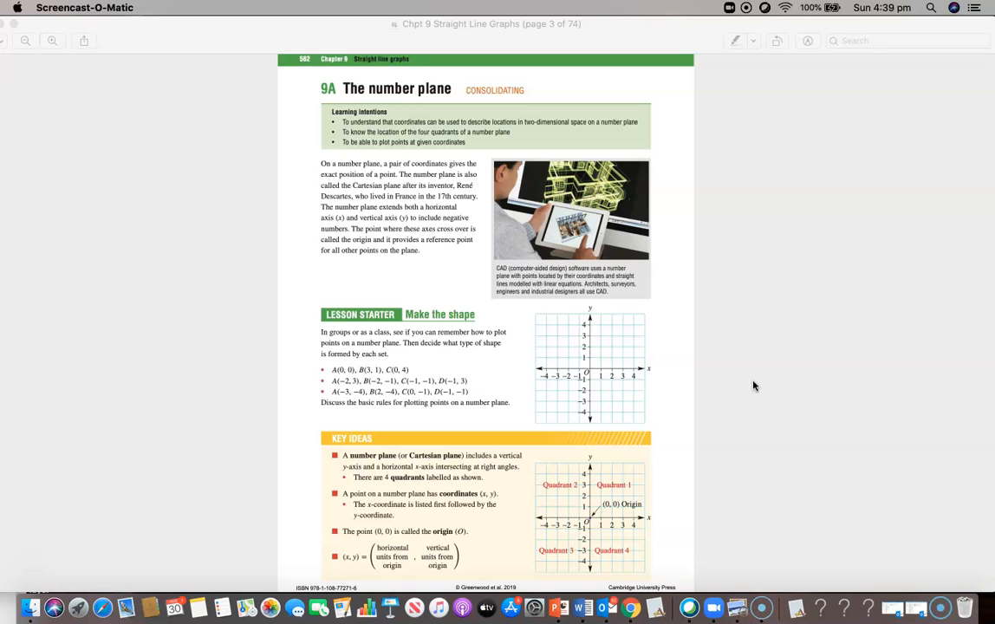
# Step: Scroll the straight line graphs PDF to Exercise 9A on page 6 and activate Preview
pyautogui.scroll(-15, 753, 386)
pyautogui.scroll(-1, 753, 386)
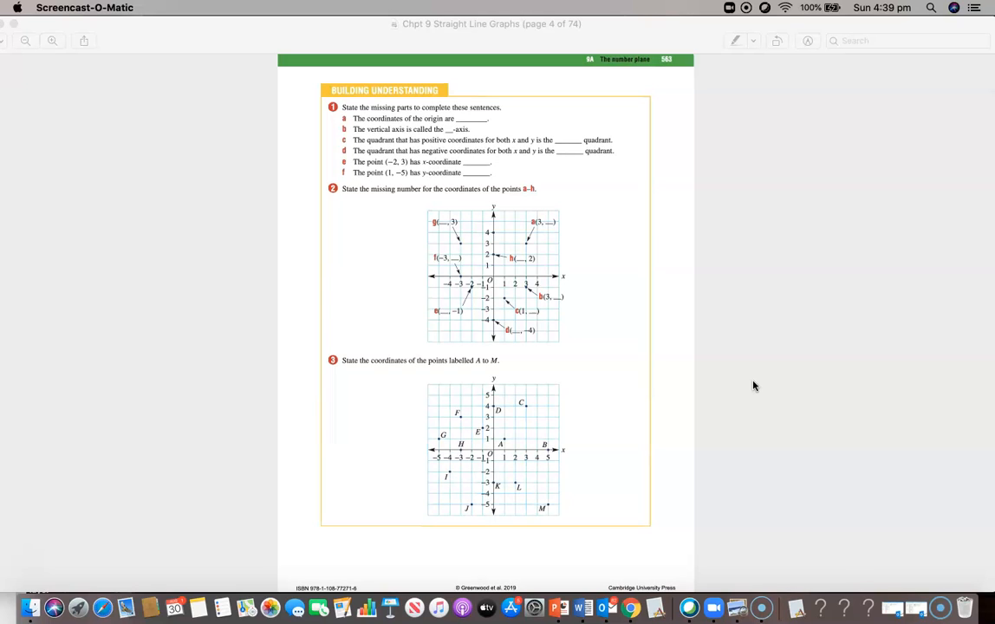
pyautogui.scroll(-20, 754, 386)
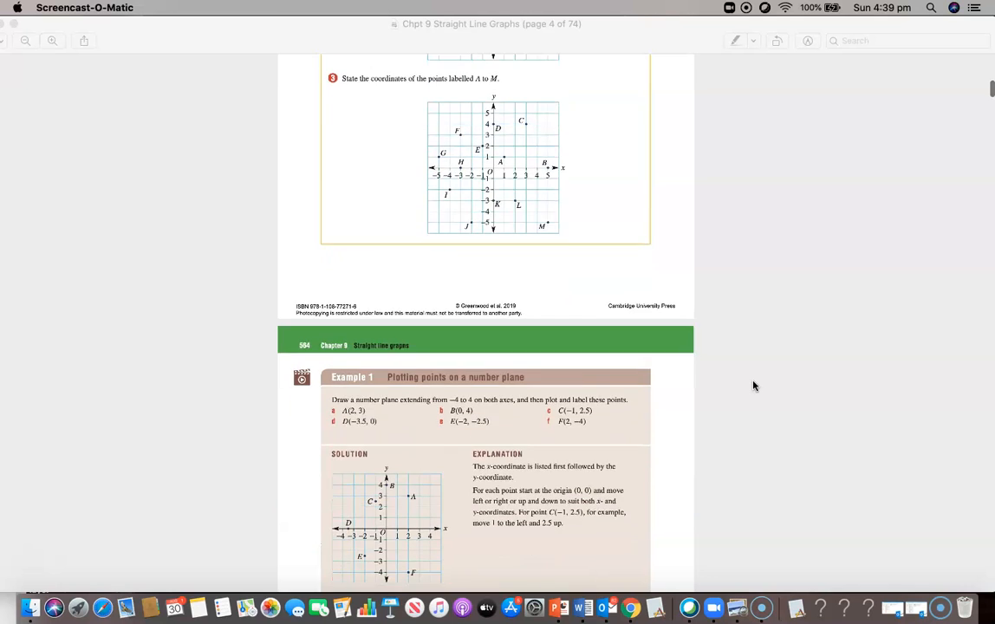
pyautogui.scroll(-10, 754, 385)
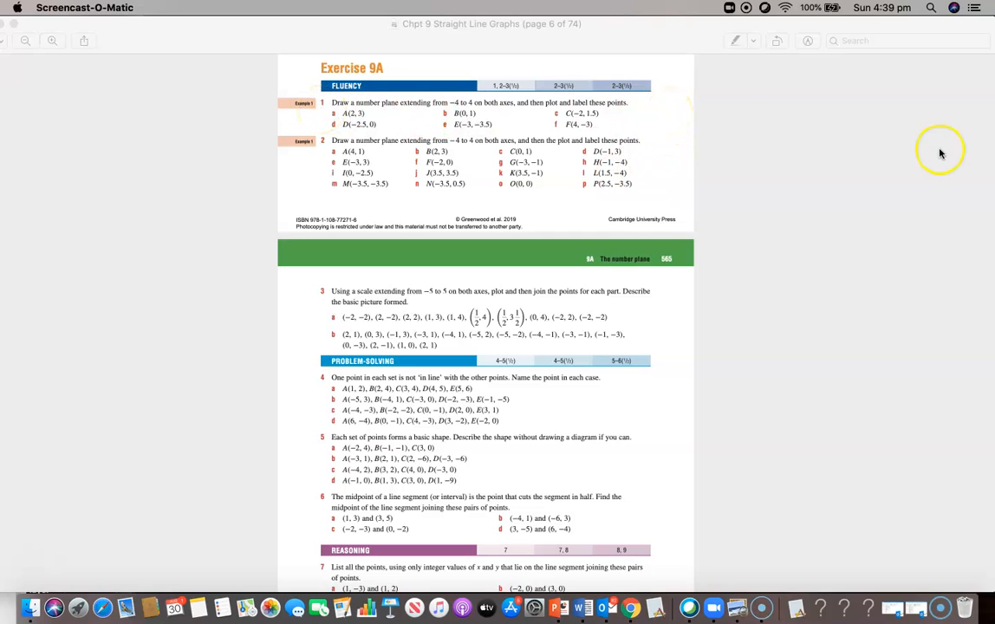
pyautogui.click(990, 152)
pyautogui.click(993, 153)
# Step: Narrow the textbook window and open a blank Desmos Graphing Calculator in Chrome via a 'desmos' search
pyautogui.moveTo(991, 150); pyautogui.dragTo(404, 185)
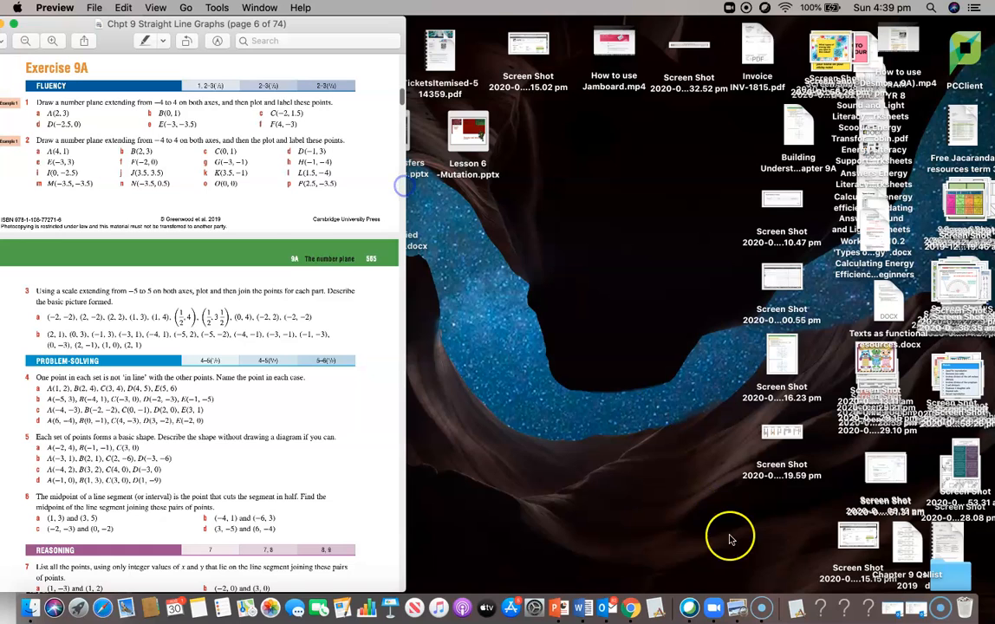
pyautogui.click(631, 607)
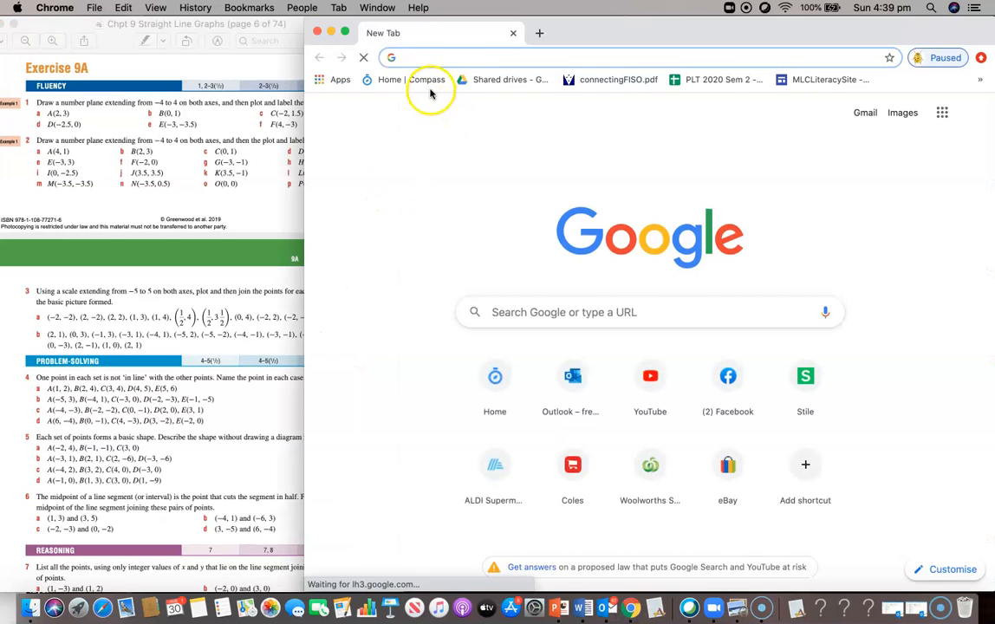
pyautogui.write('desmos')
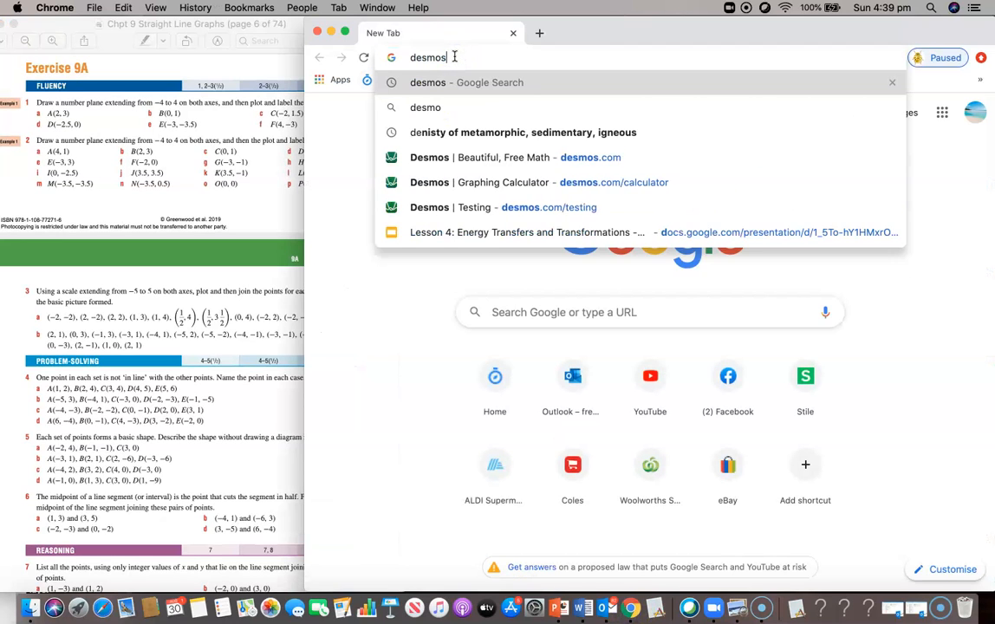
pyautogui.press('Return')
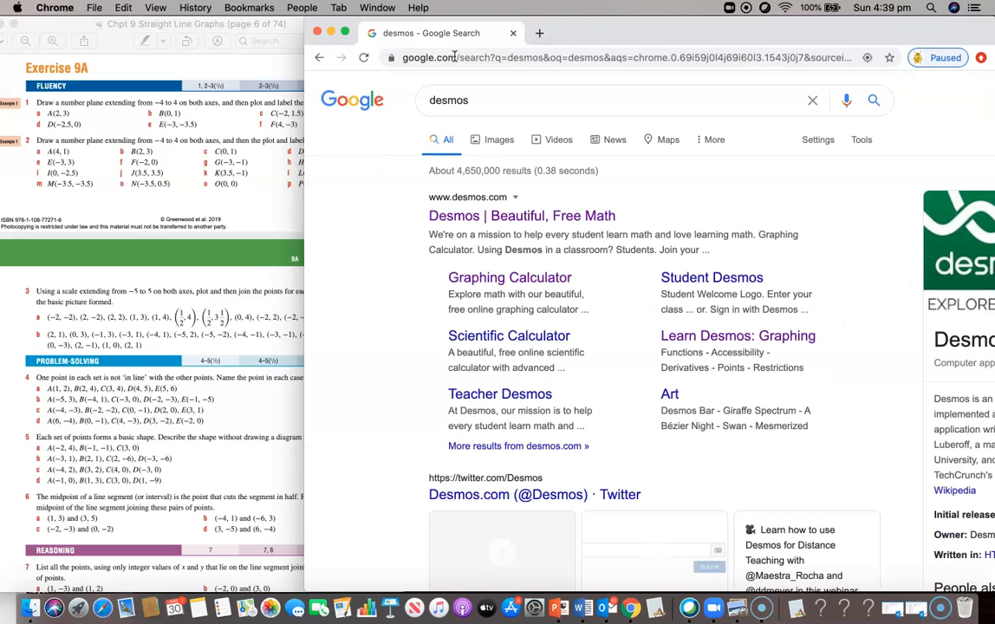
pyautogui.click(457, 217)
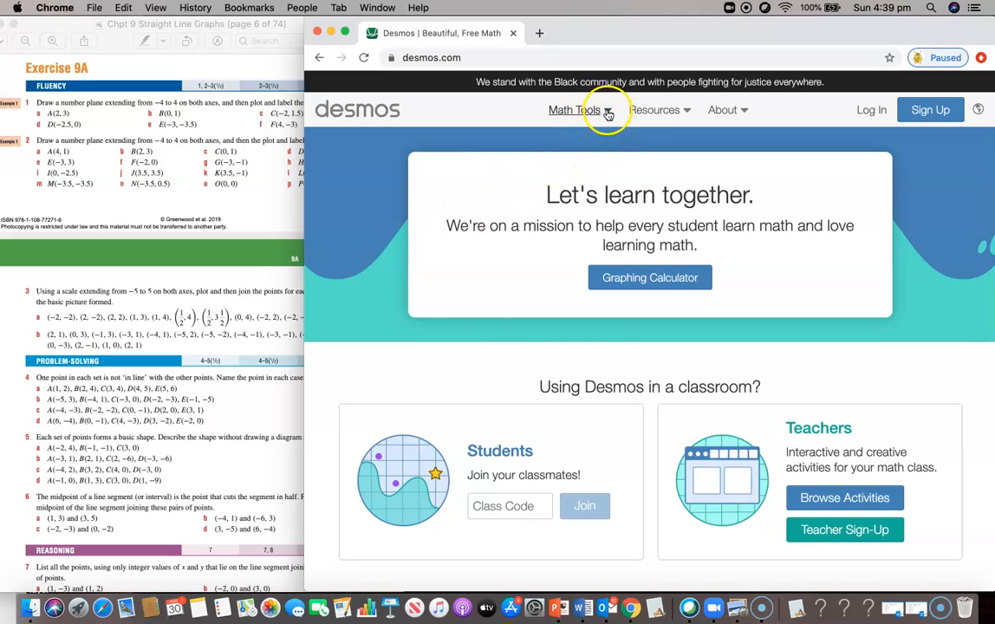
pyautogui.click(605, 113)
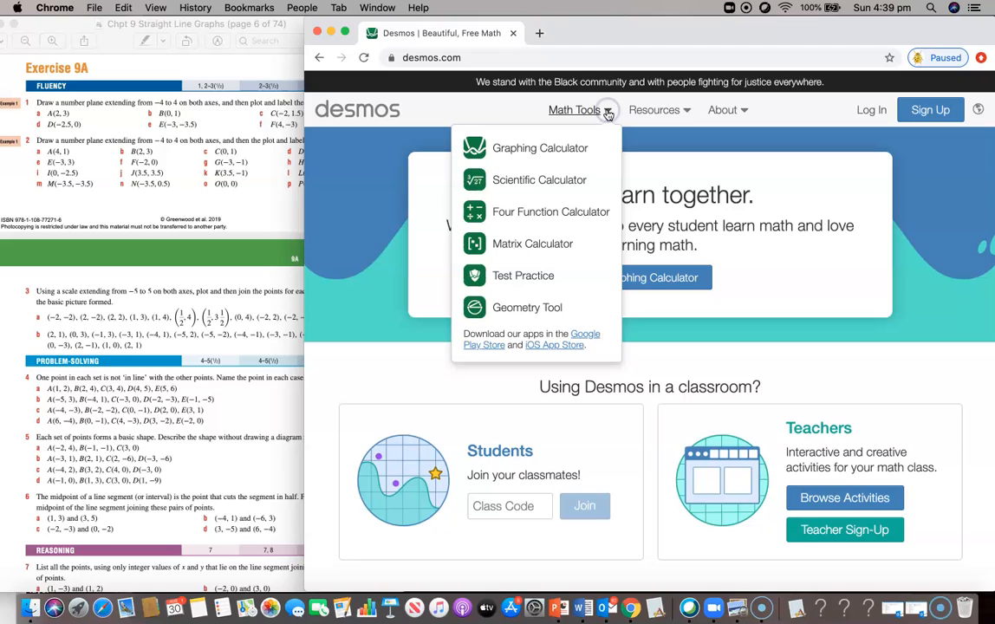
pyautogui.click(579, 150)
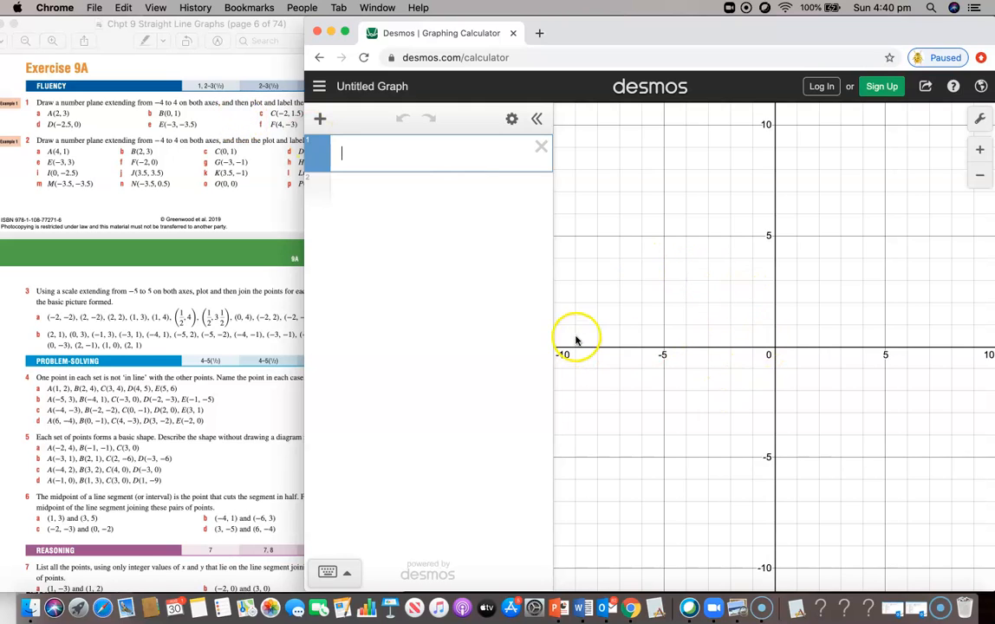
pyautogui.click(218, 128)
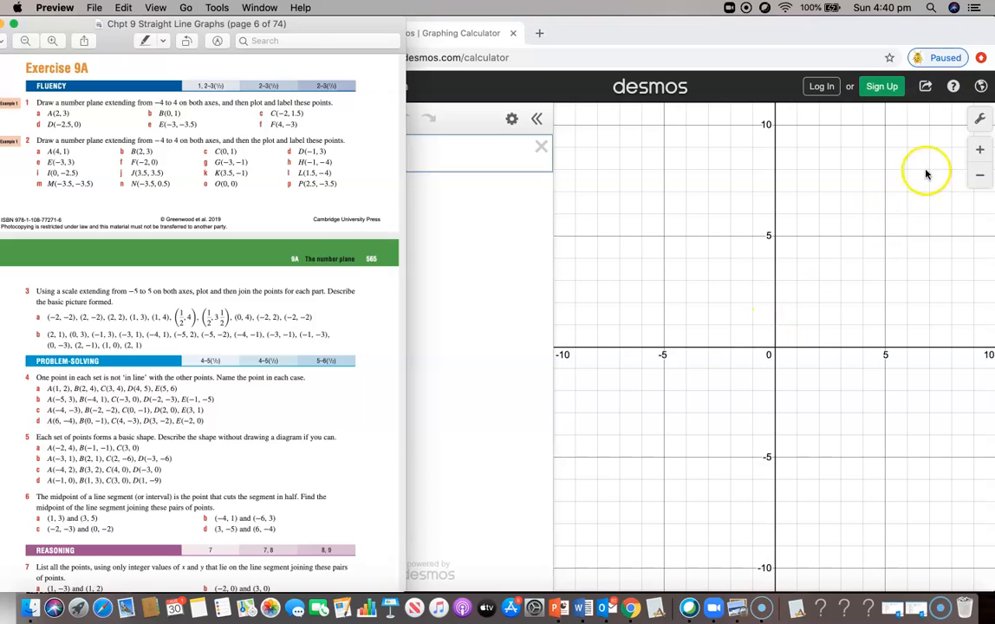
# Step: Turn on axis arrowheads and set the x-axis range to −4 to 4
pyautogui.click(979, 122)
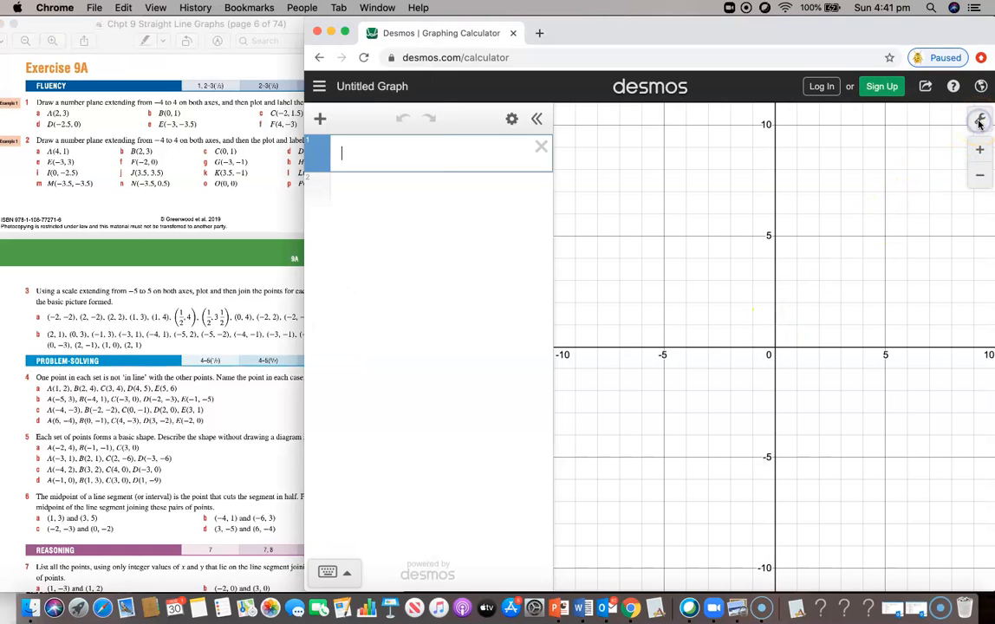
pyautogui.click(978, 123)
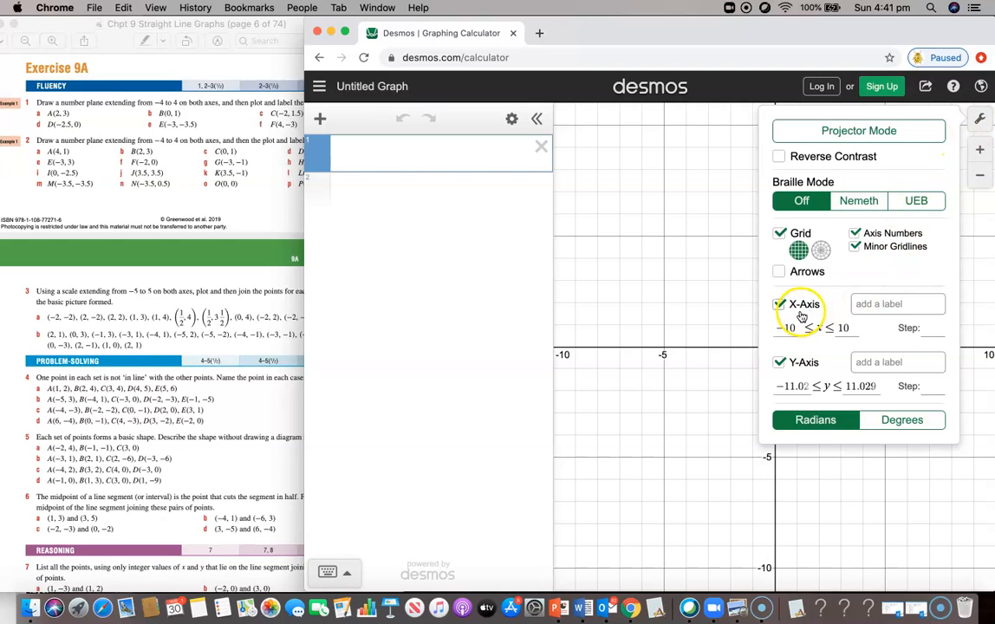
pyautogui.click(779, 271)
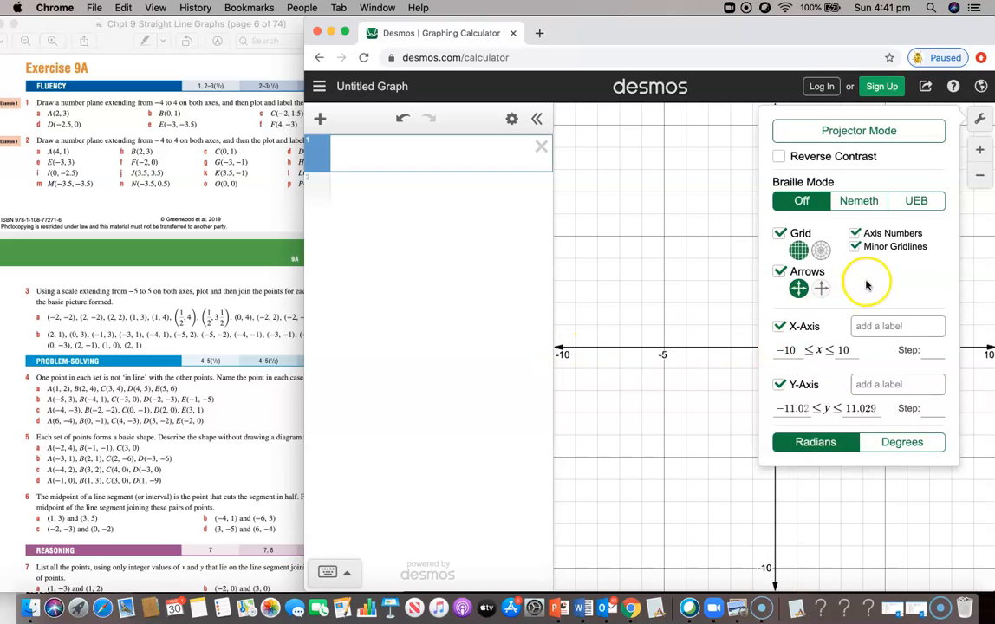
pyautogui.click(796, 351)
pyautogui.press('BackSpace')
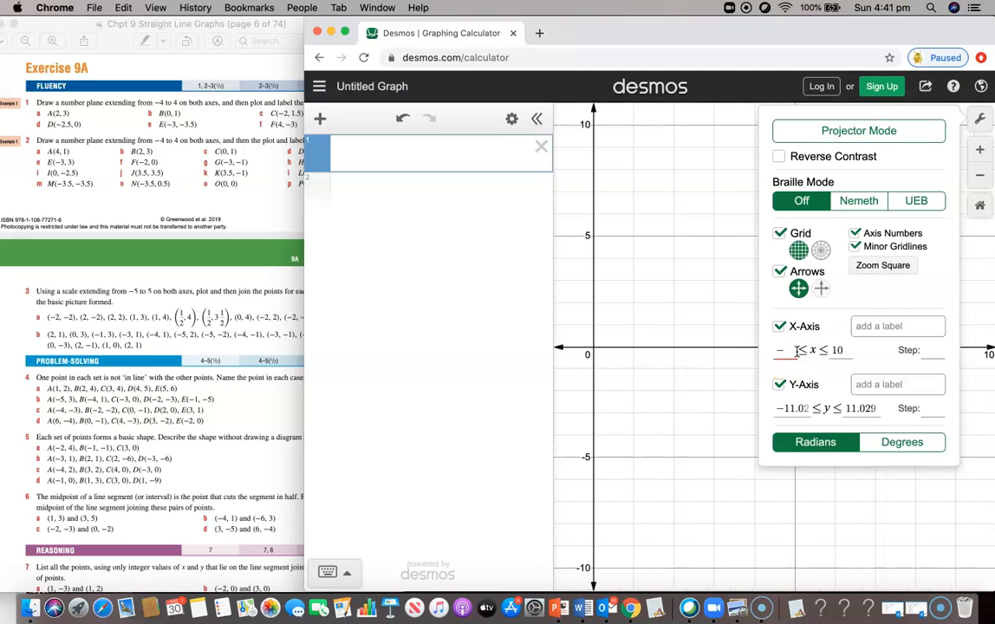
pyautogui.write('4')
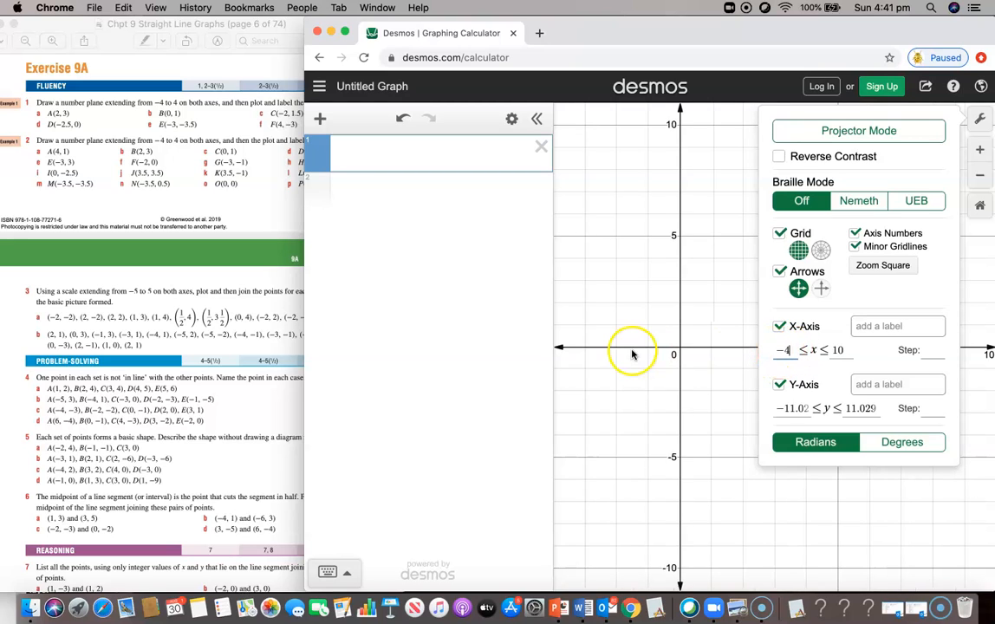
pyautogui.click(536, 119)
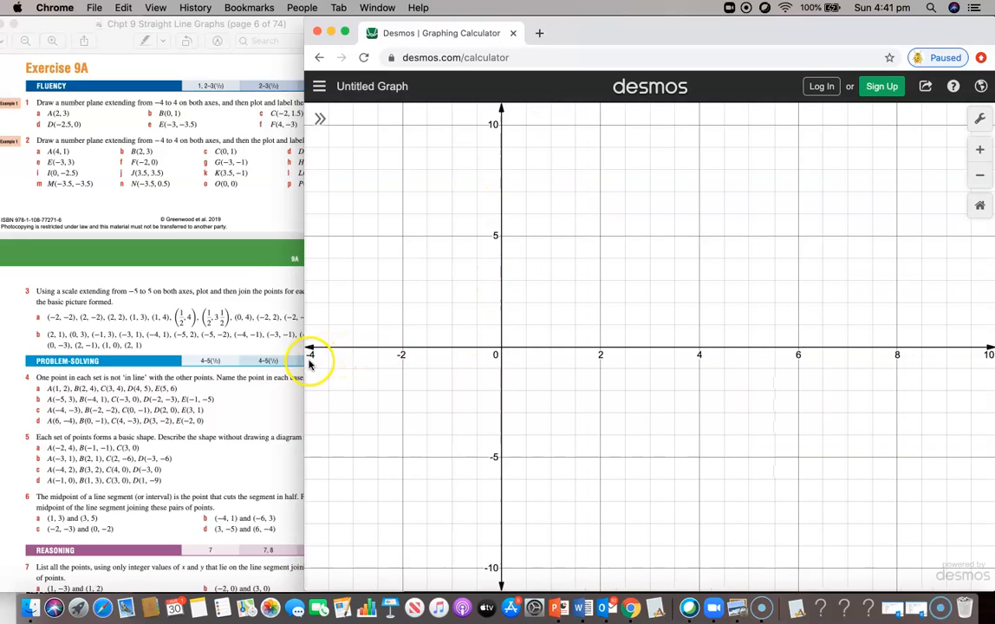
pyautogui.click(980, 121)
pyautogui.click(845, 350)
pyautogui.press('BackSpace')
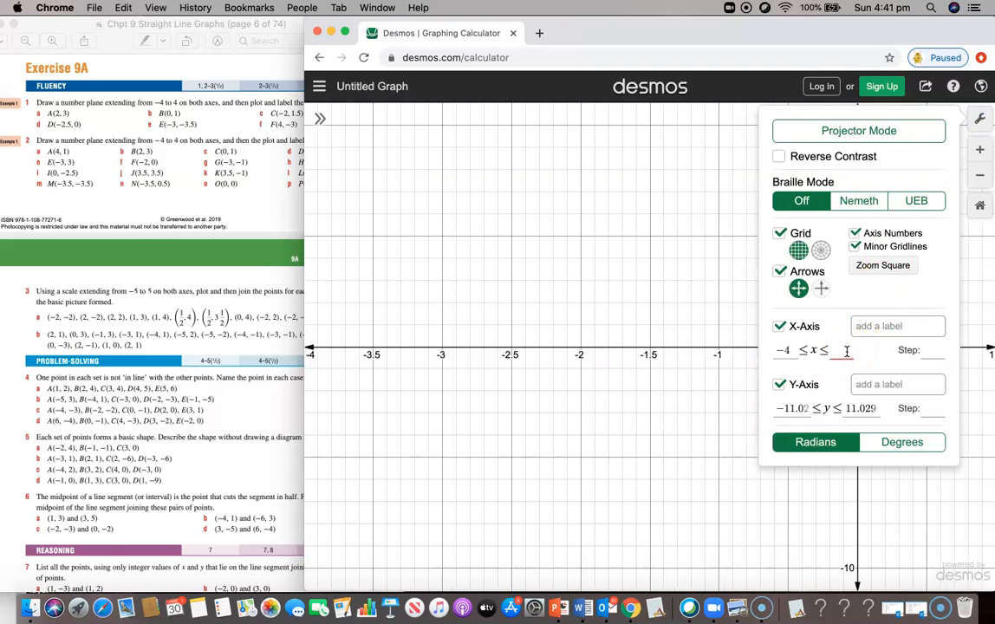
pyautogui.write('4')
pyautogui.click(707, 364)
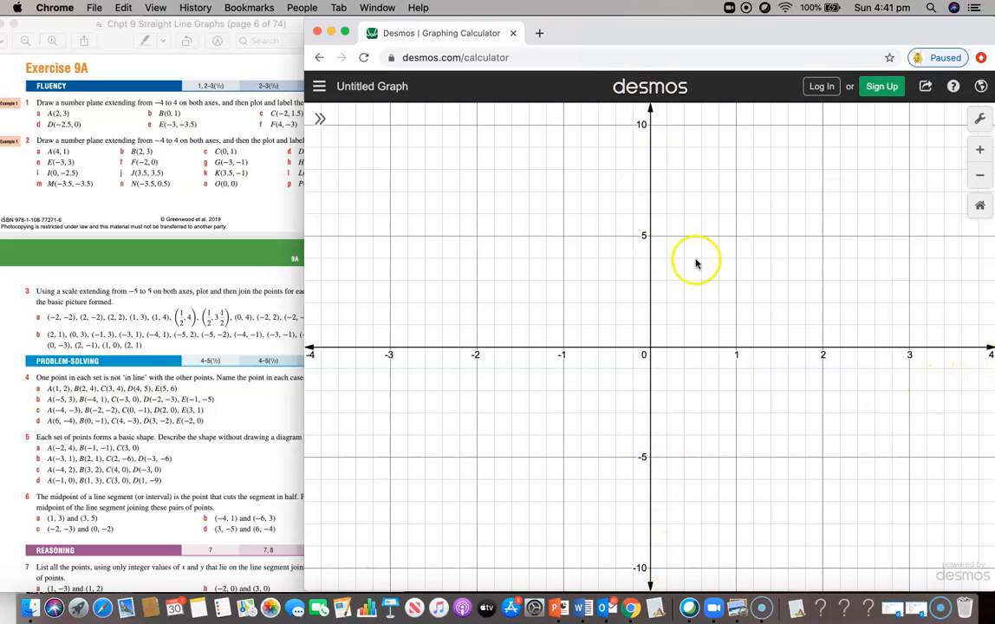
# Step: Set the y-axis range to −4 to 4 and give both axes a step of 1
pyautogui.click(980, 118)
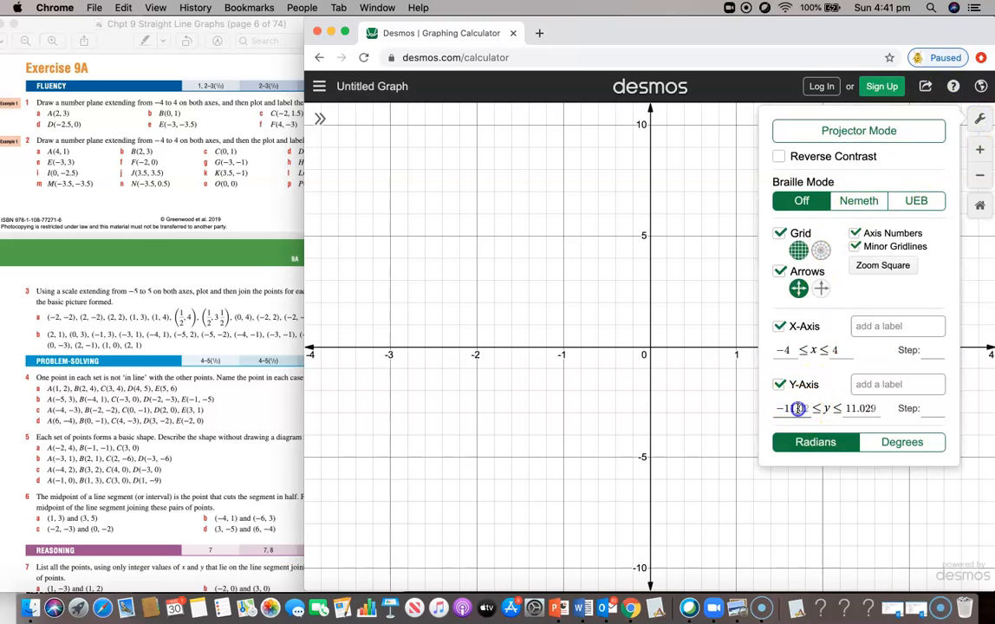
pyautogui.press('BackSpace')
pyautogui.press('BackSpace')
pyautogui.press('BackSpace')
pyautogui.press('BackSpace')
pyautogui.press('BackSpace')
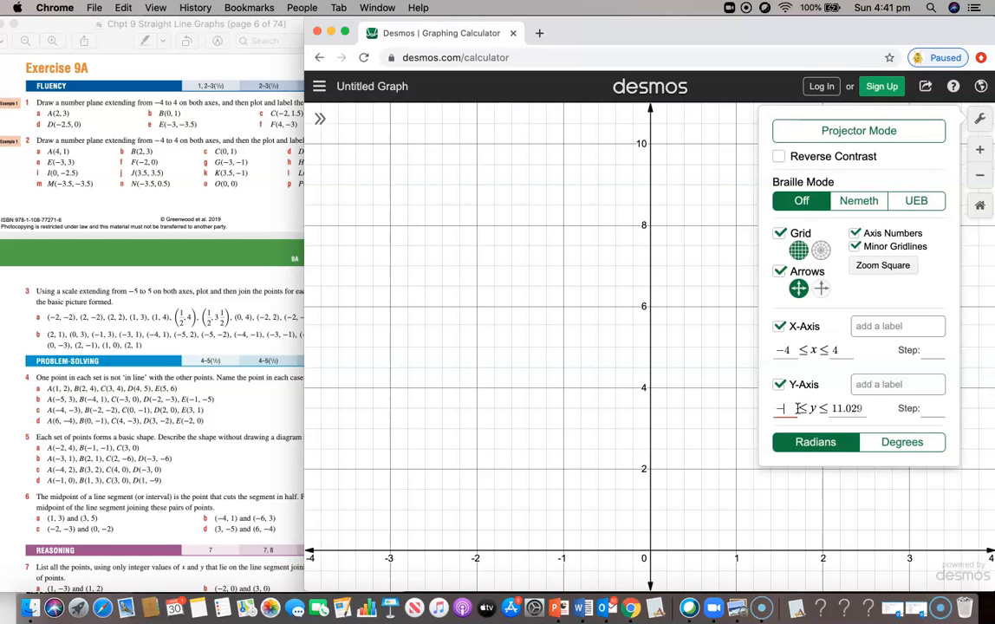
pyautogui.press('BackSpace')
pyautogui.write('4')
pyautogui.click(860, 408)
pyautogui.press('BackSpace')
pyautogui.press('BackSpace')
pyautogui.press('BackSpace')
pyautogui.press('BackSpace')
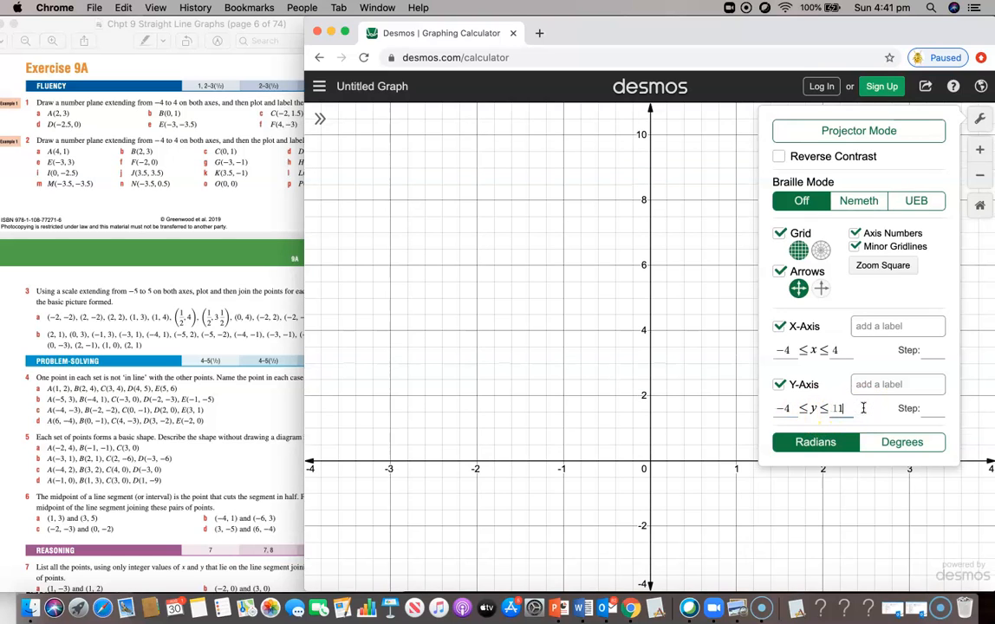
pyautogui.press('BackSpace')
pyautogui.press('BackSpace')
pyautogui.write('4')
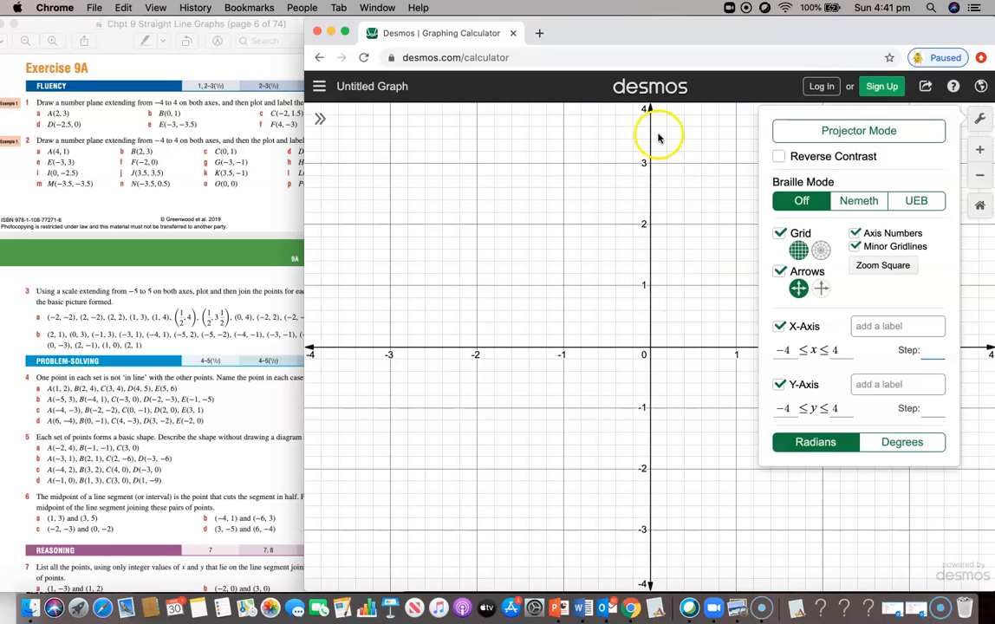
pyautogui.write('1')
pyautogui.click(930, 407)
pyautogui.write('1')
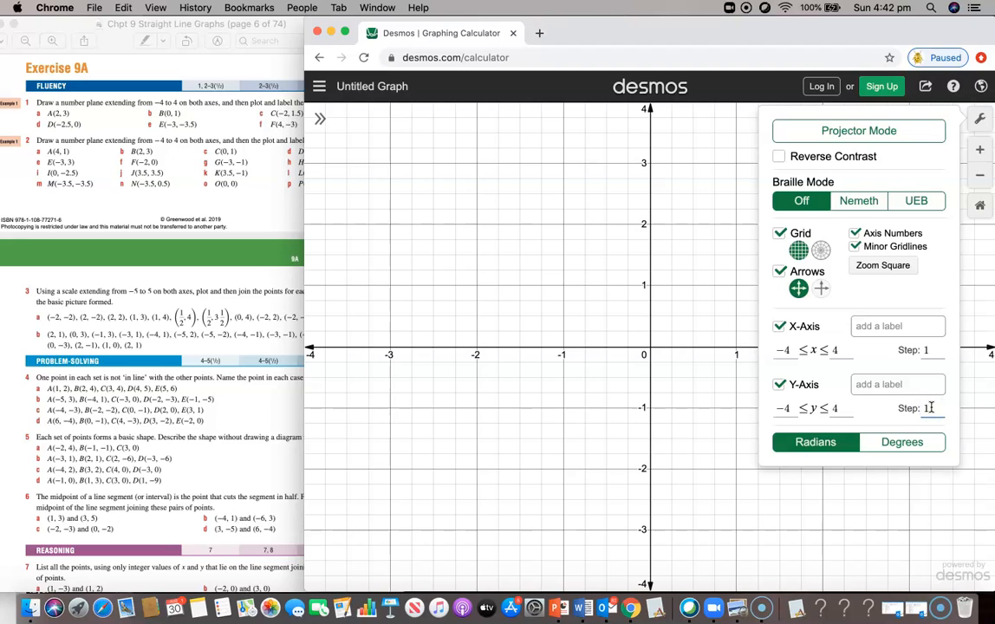
pyautogui.click(717, 428)
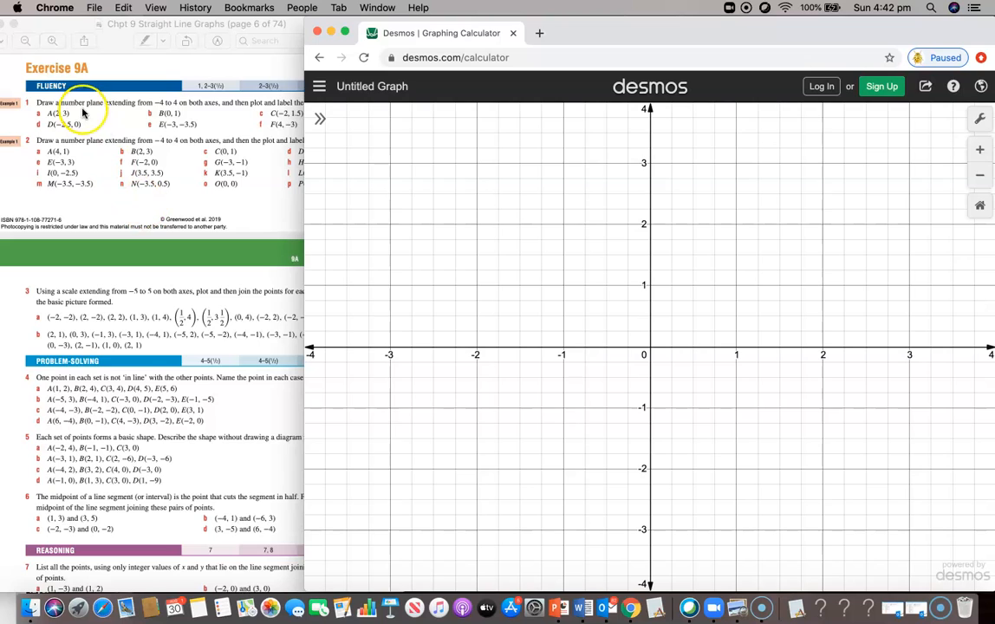
# Step: Enter (2,3) in the first expression row to plot question 1's point A
pyautogui.click(317, 116)
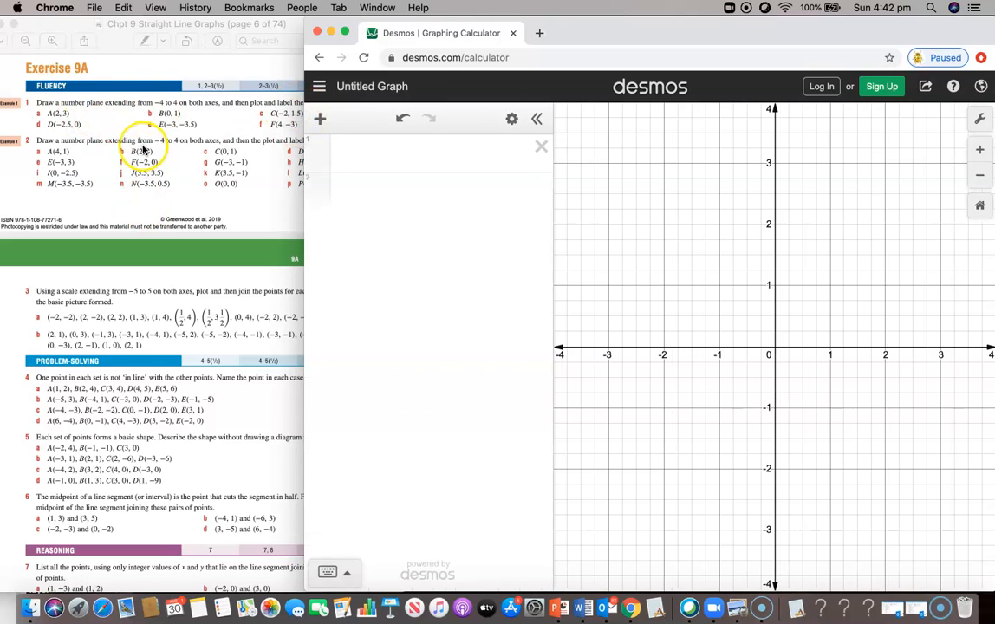
pyautogui.click(143, 146)
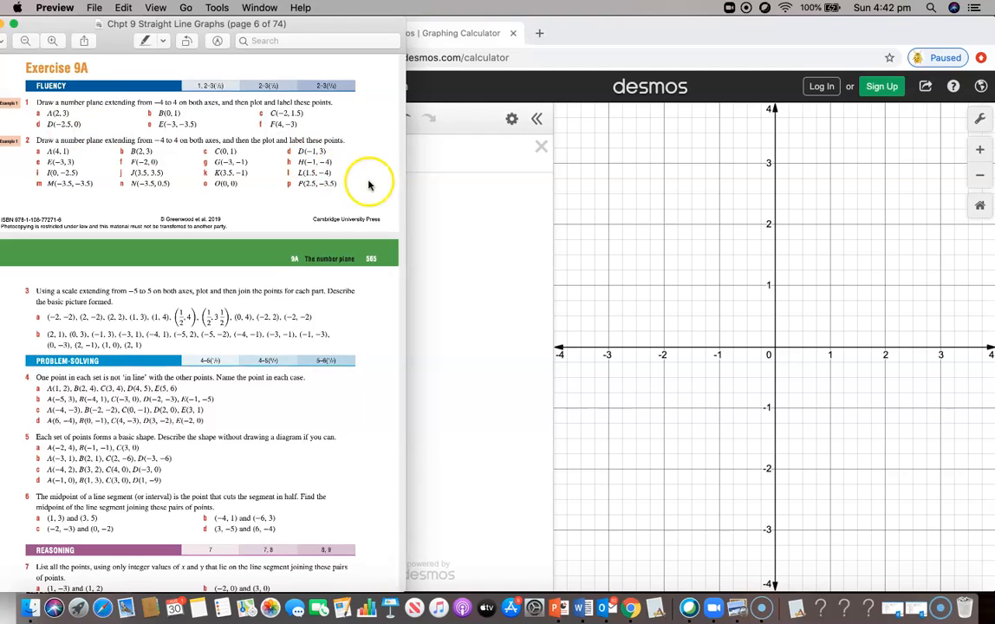
pyautogui.click(431, 203)
pyautogui.click(364, 155)
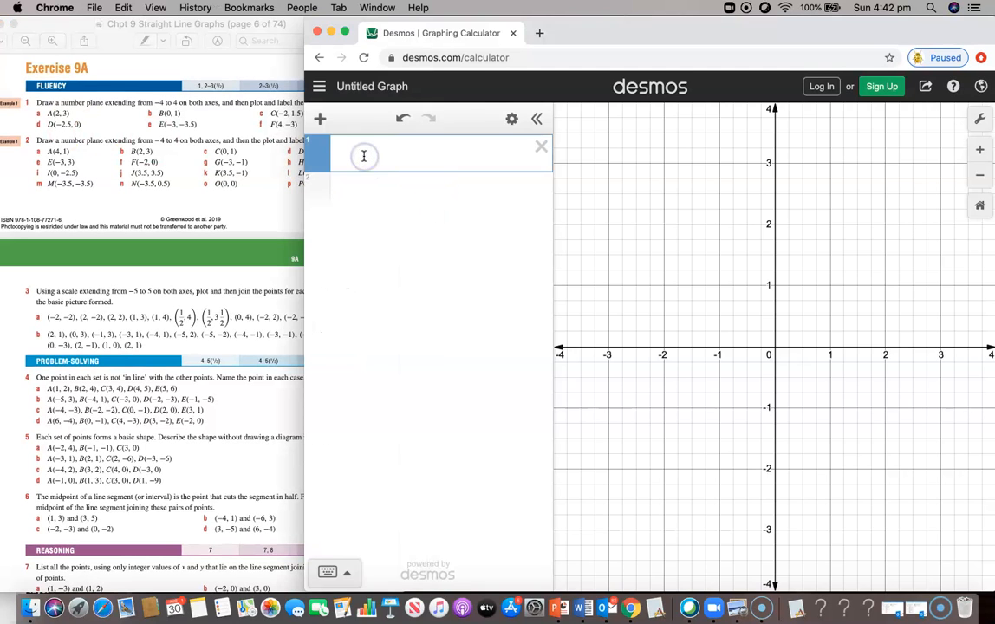
pyautogui.write('(')
pyautogui.write('2,3')
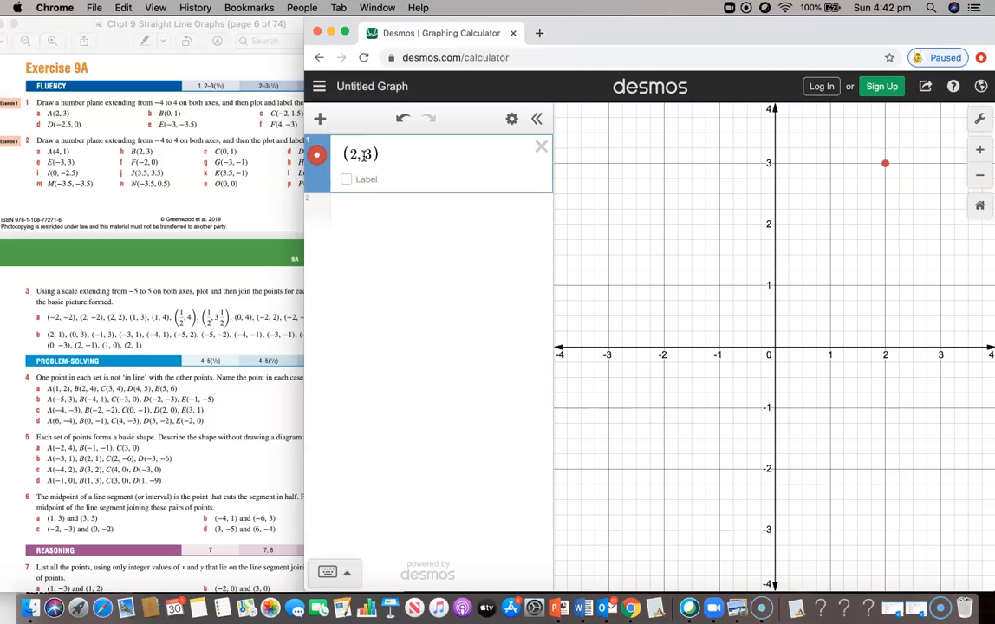
pyautogui.click(321, 159)
# Step: Change the point (2, 3) to the purple colour
pyautogui.click(321, 159)
pyautogui.click(452, 179)
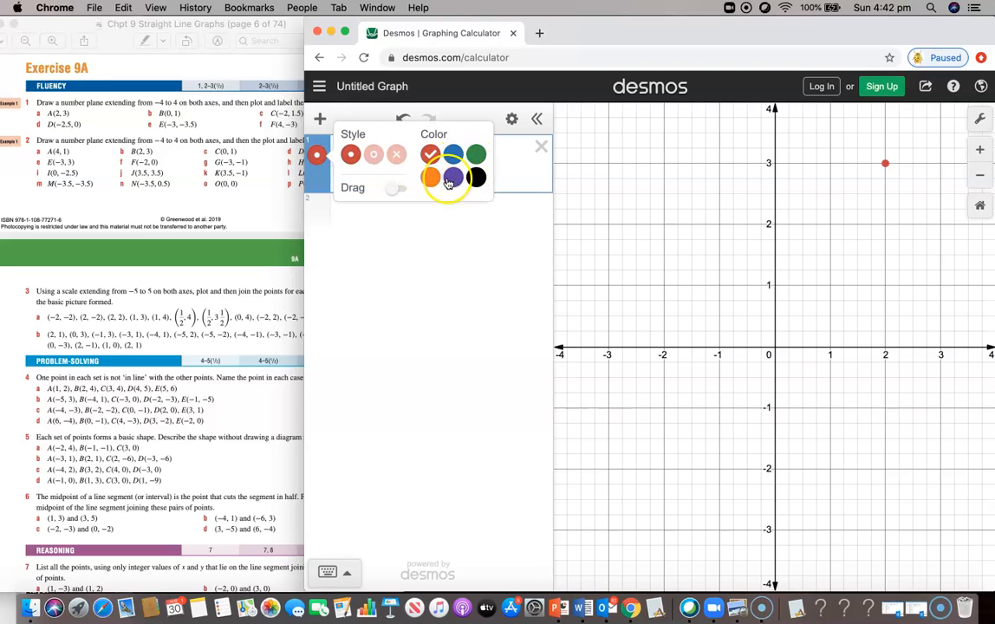
pyautogui.click(454, 179)
pyautogui.click(428, 243)
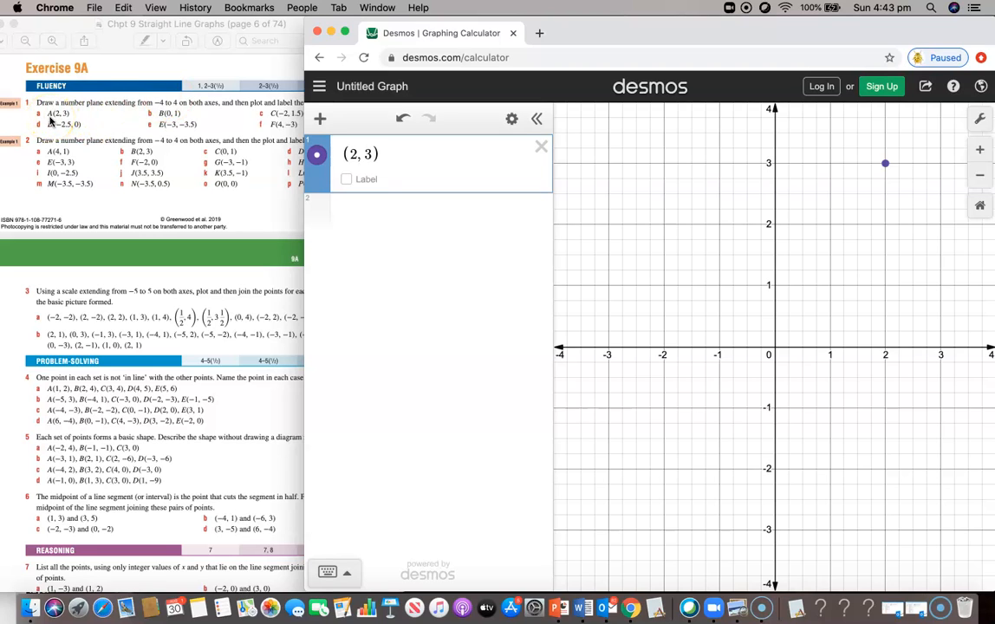
# Step: Label the point (2, 3) as A
pyautogui.click(347, 181)
pyautogui.click(391, 179)
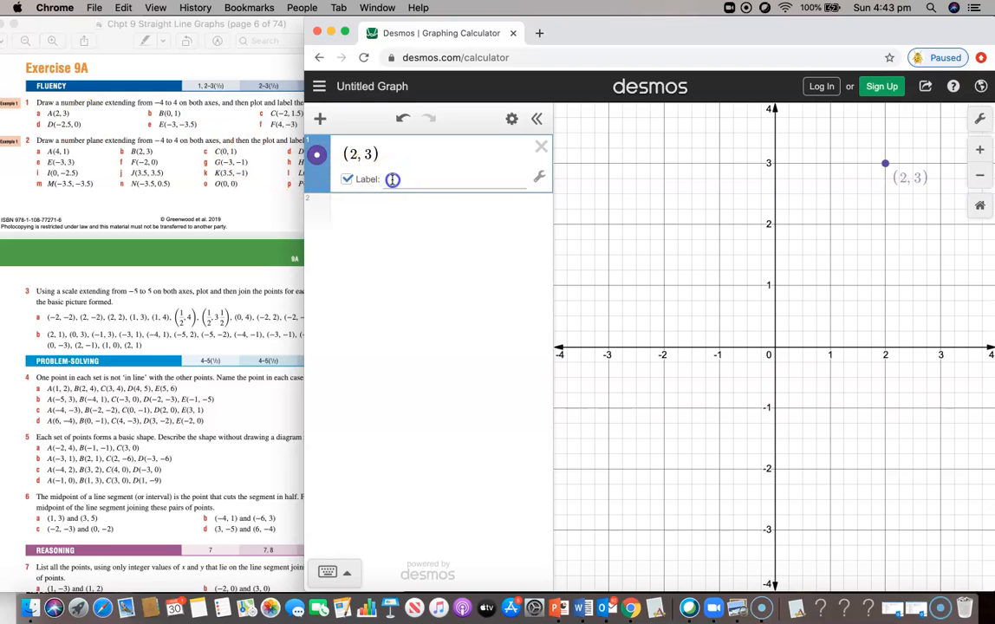
pyautogui.write('A')
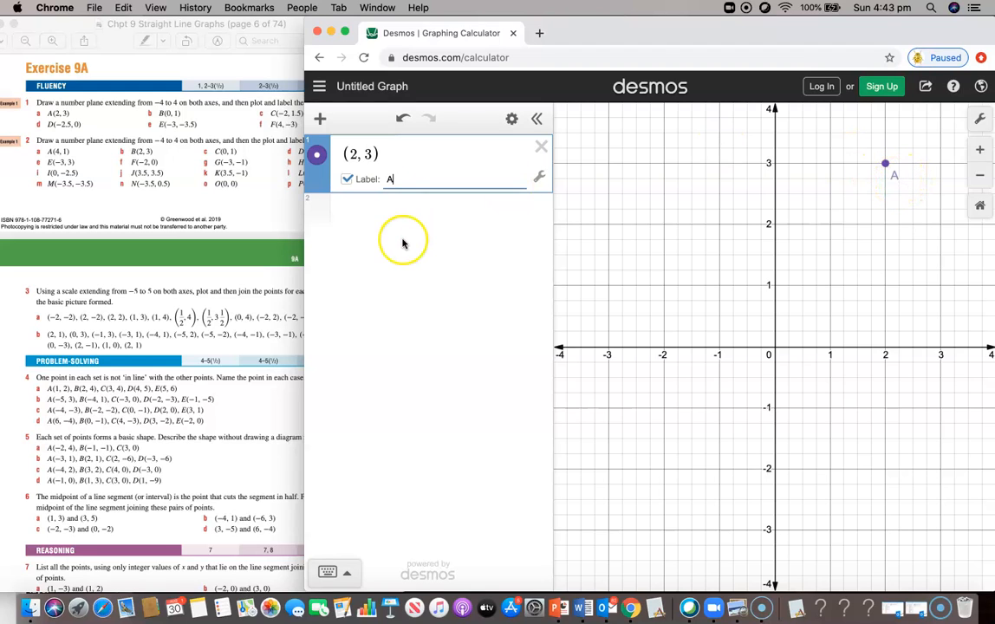
# Step: Add the point (0, 1) in a second row with the label B
pyautogui.click(322, 208)
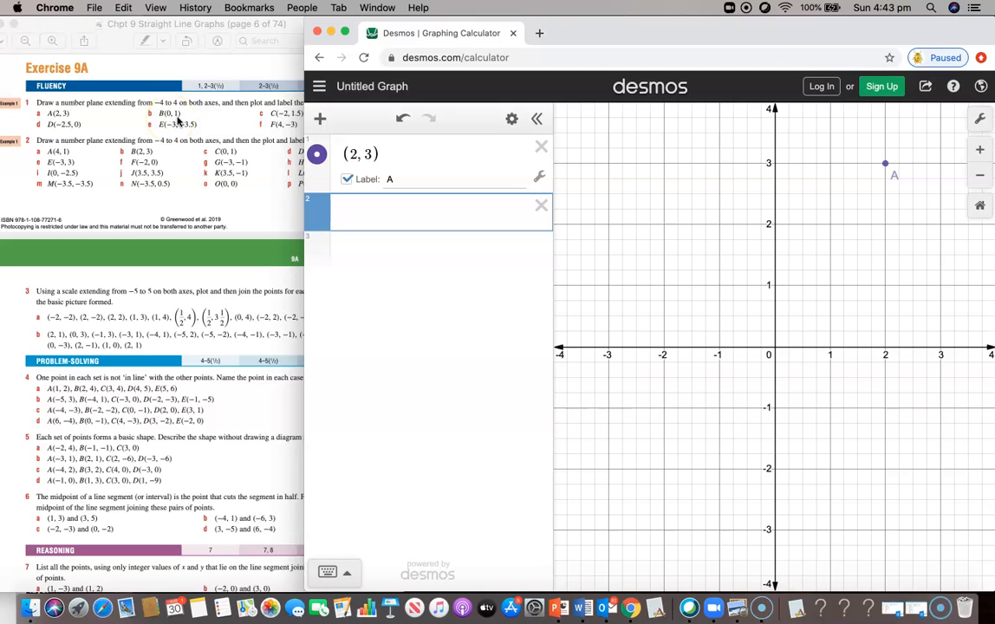
pyautogui.click(347, 212)
pyautogui.write('(')
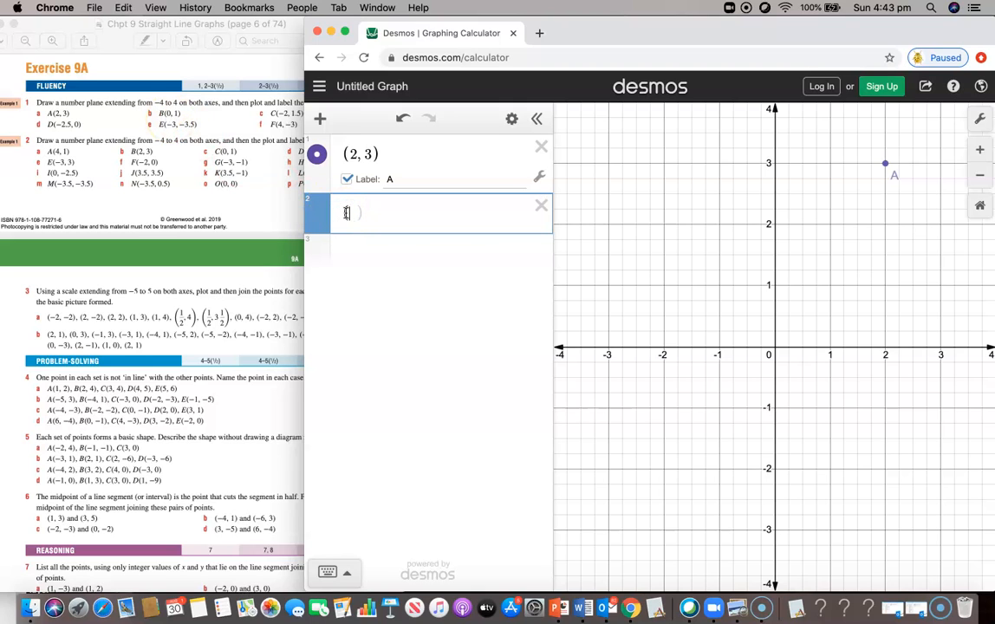
pyautogui.write('0, 1')
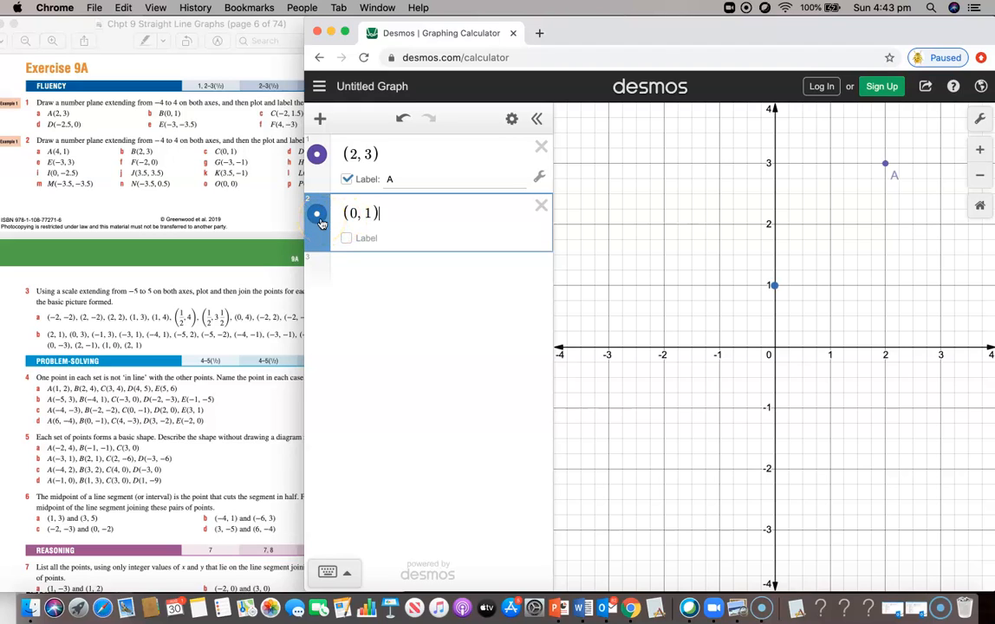
pyautogui.click(347, 237)
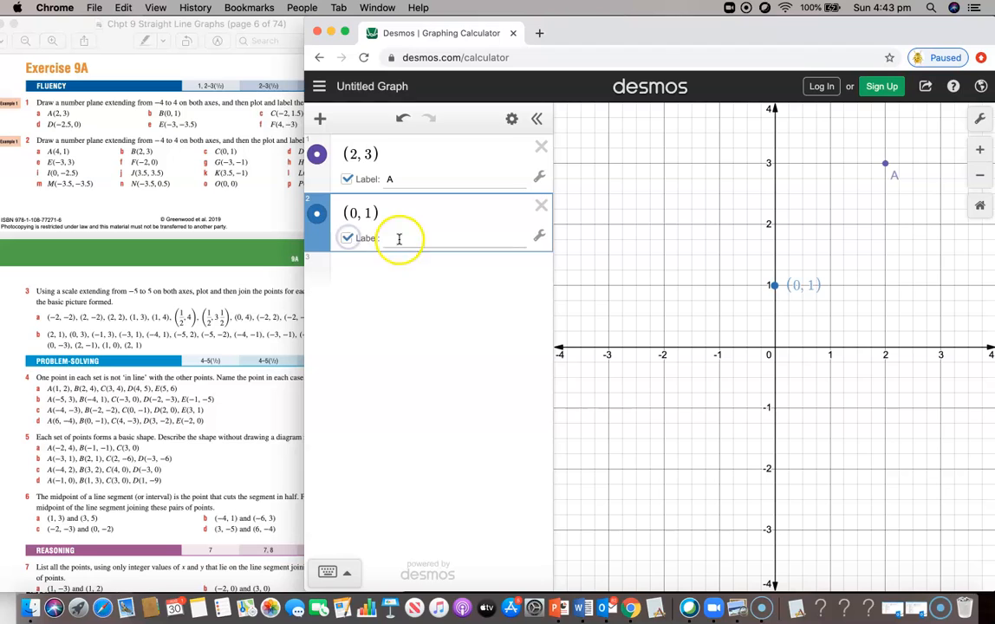
pyautogui.write('B')
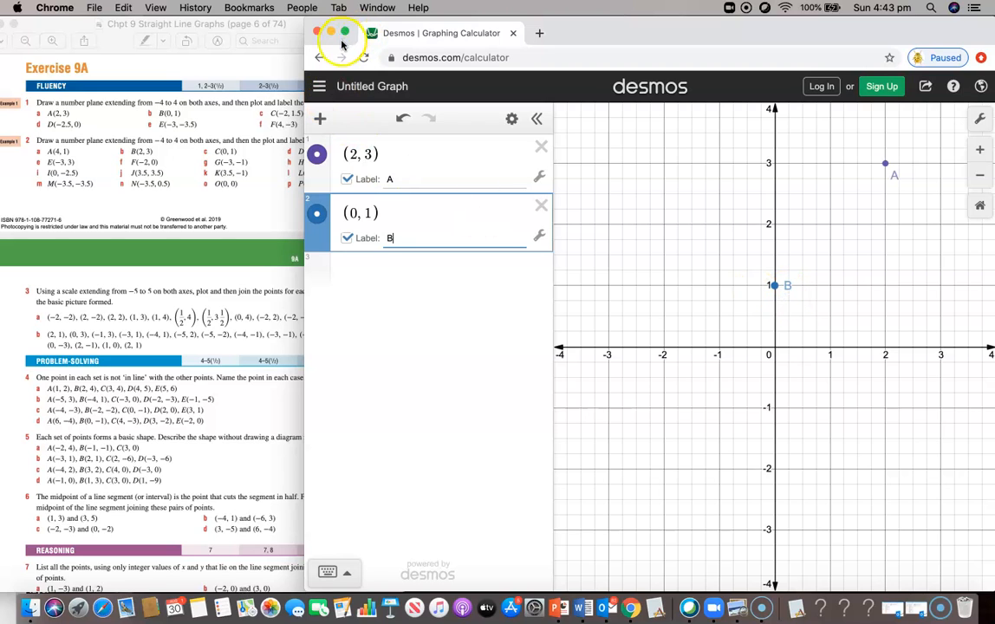
pyautogui.moveTo(354, 33); pyautogui.dragTo(359, 33)
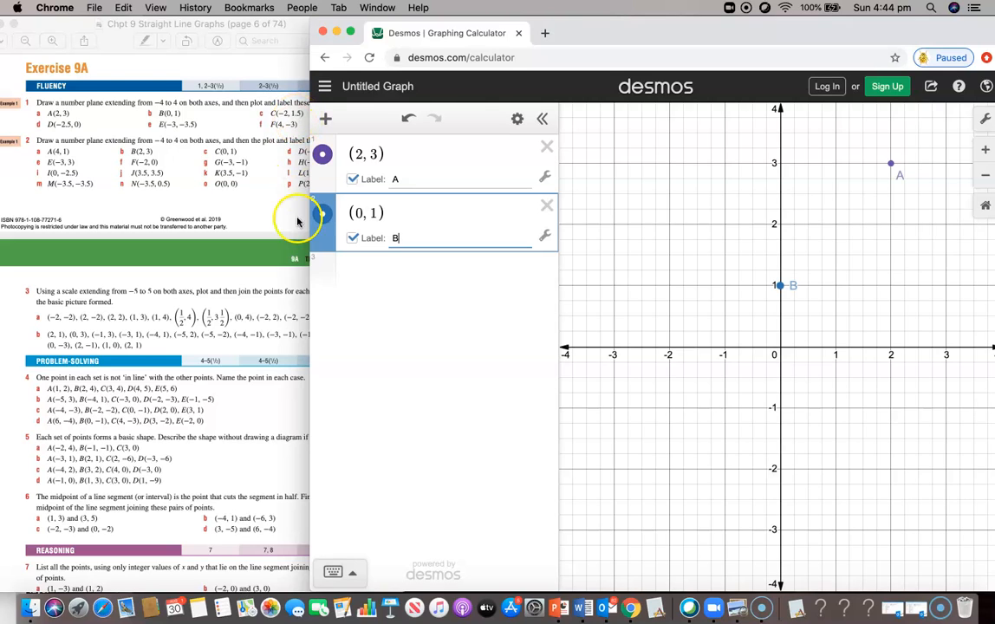
pyautogui.click(326, 274)
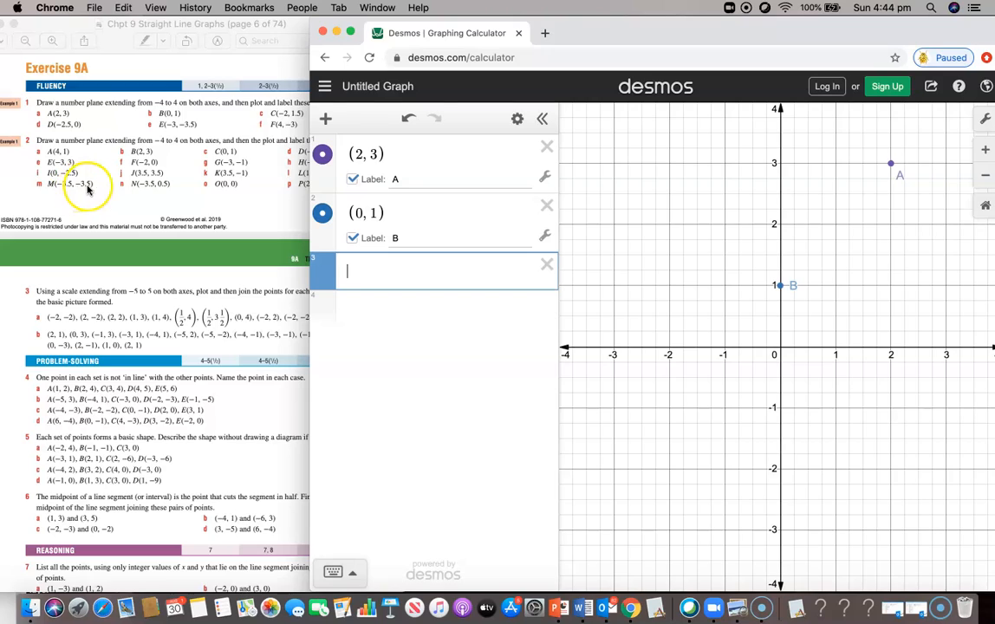
# Step: Add (−3.5, −3.5) labelled M, then screenshot the three labelled points
pyautogui.write('(')
pyautogui.write('-3.5')
pyautogui.write(',-3.5')
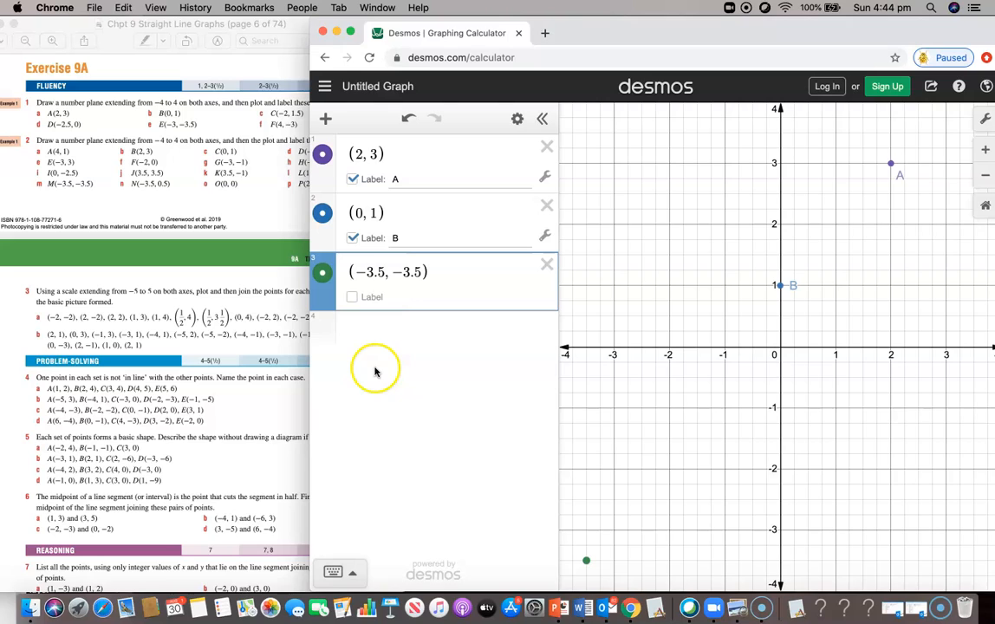
pyautogui.click(353, 298)
pyautogui.write('M')
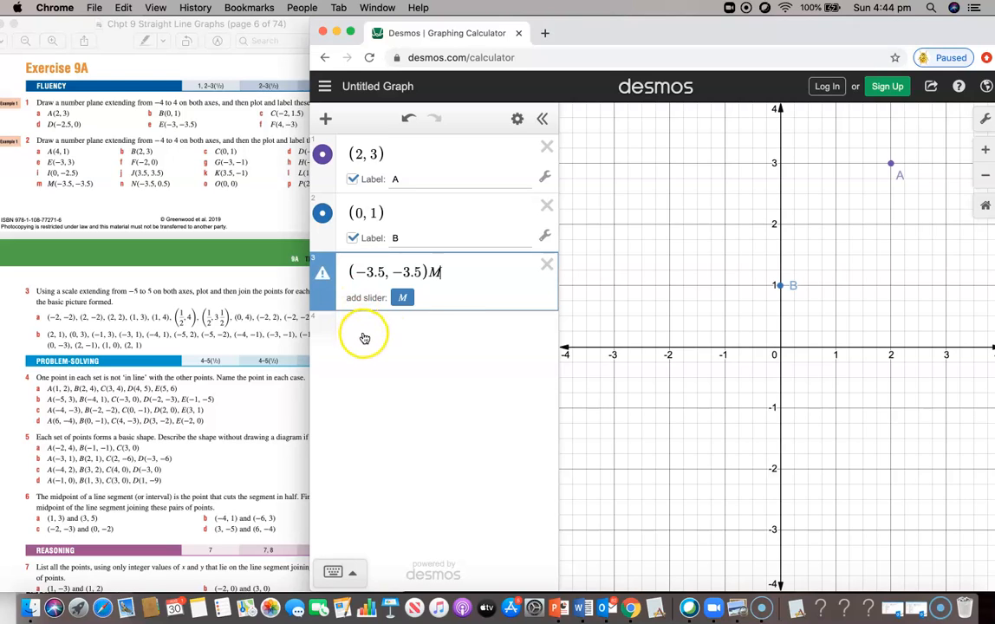
pyautogui.press('BackSpace')
pyautogui.click(397, 297)
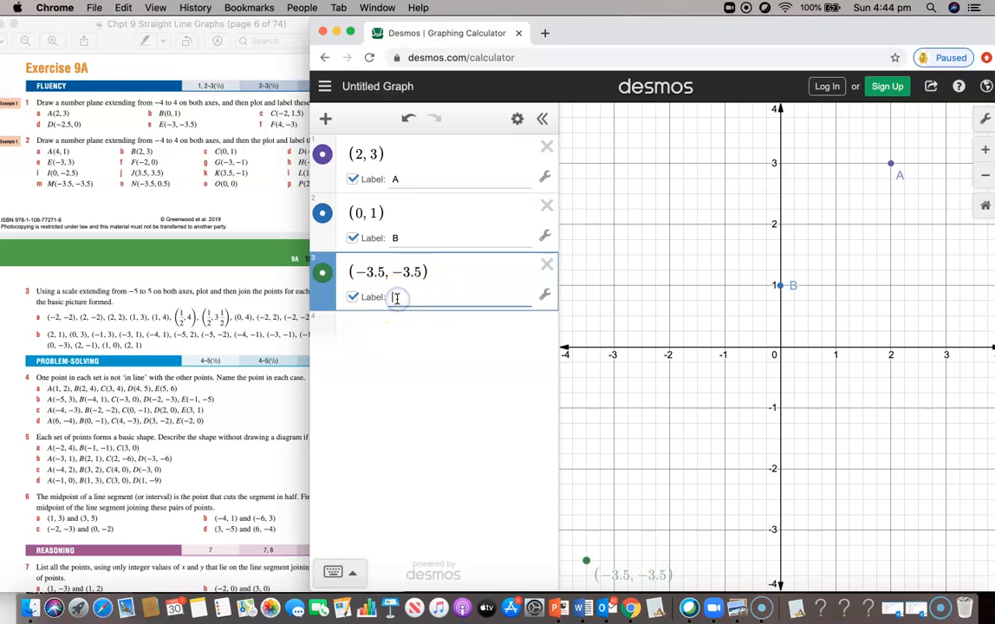
pyautogui.write('M')
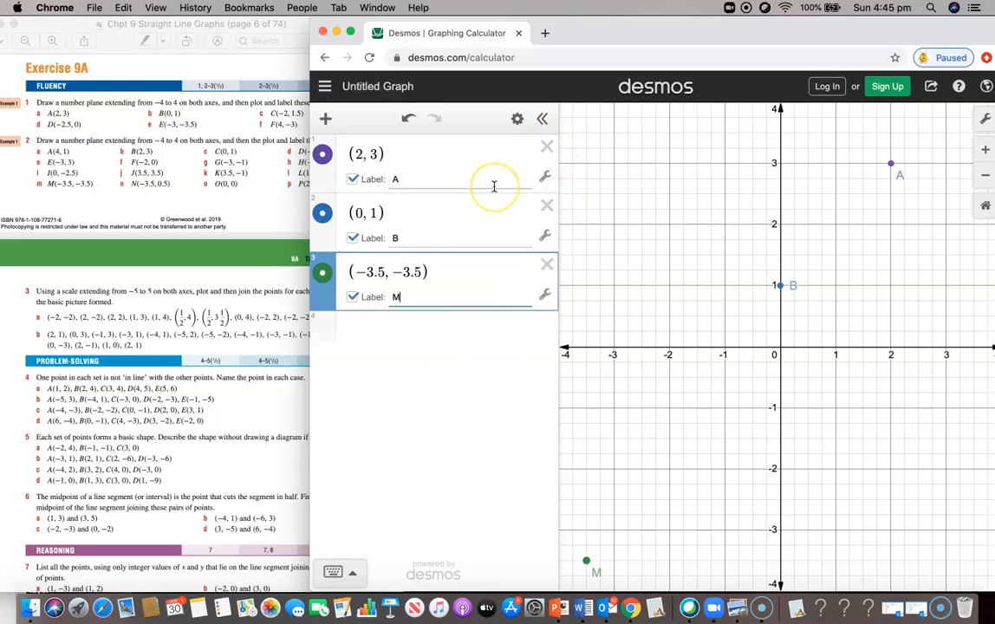
pyautogui.press('super+shift+3')
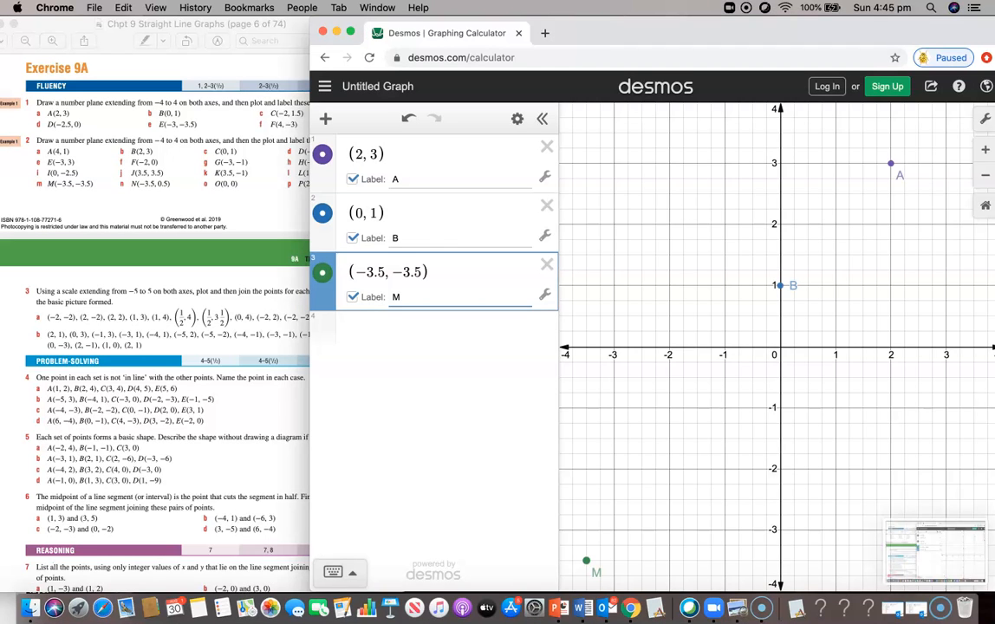
# Step: Delete the three points A, B and M
pyautogui.click(547, 146)
pyautogui.click(547, 147)
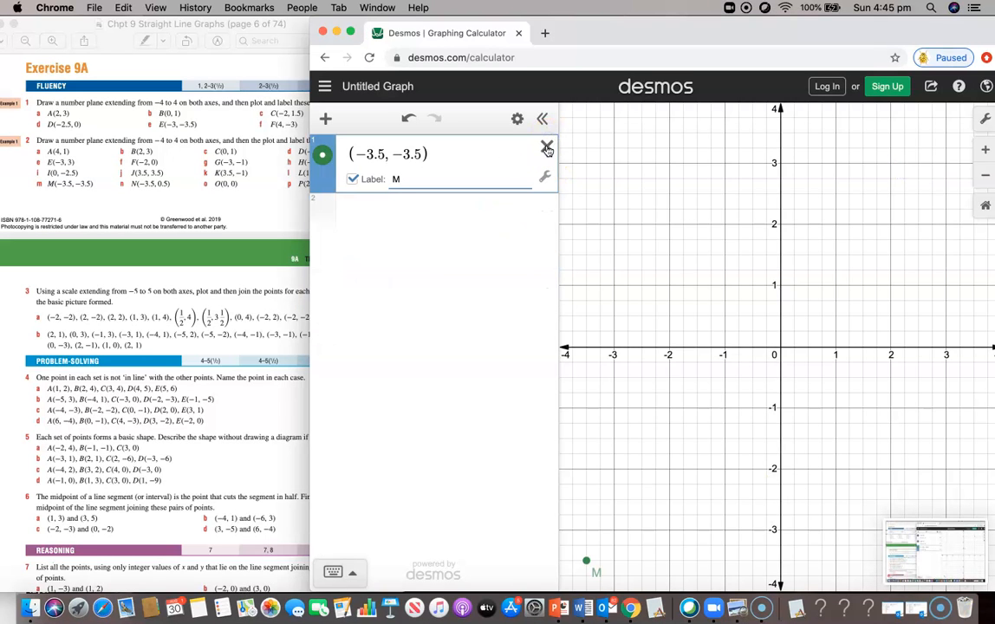
pyautogui.click(547, 149)
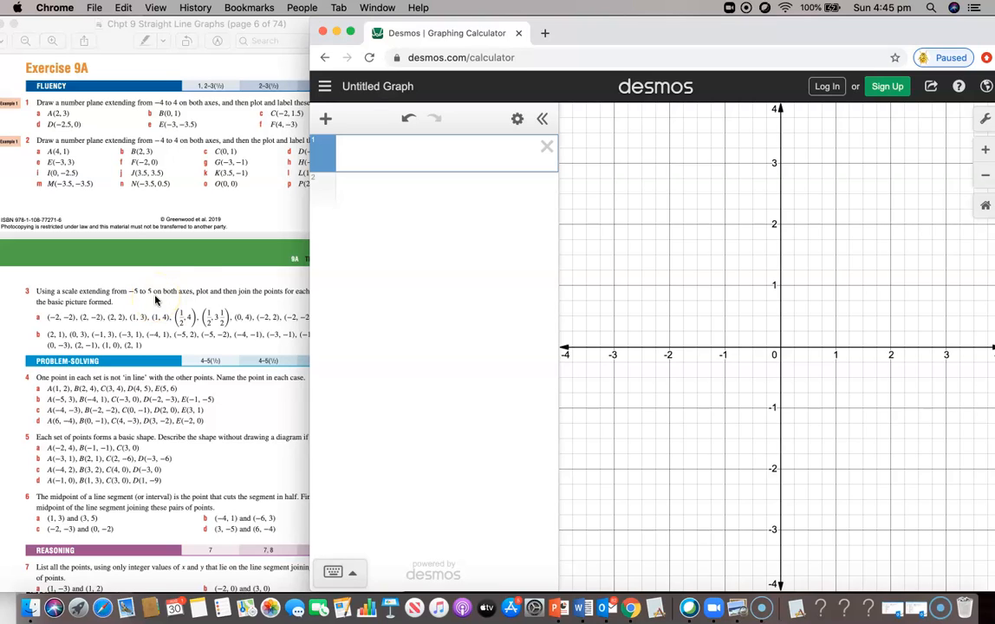
# Step: Set the x-axis and y-axis limits to −5 and 5 in Graph Settings
pyautogui.click(986, 119)
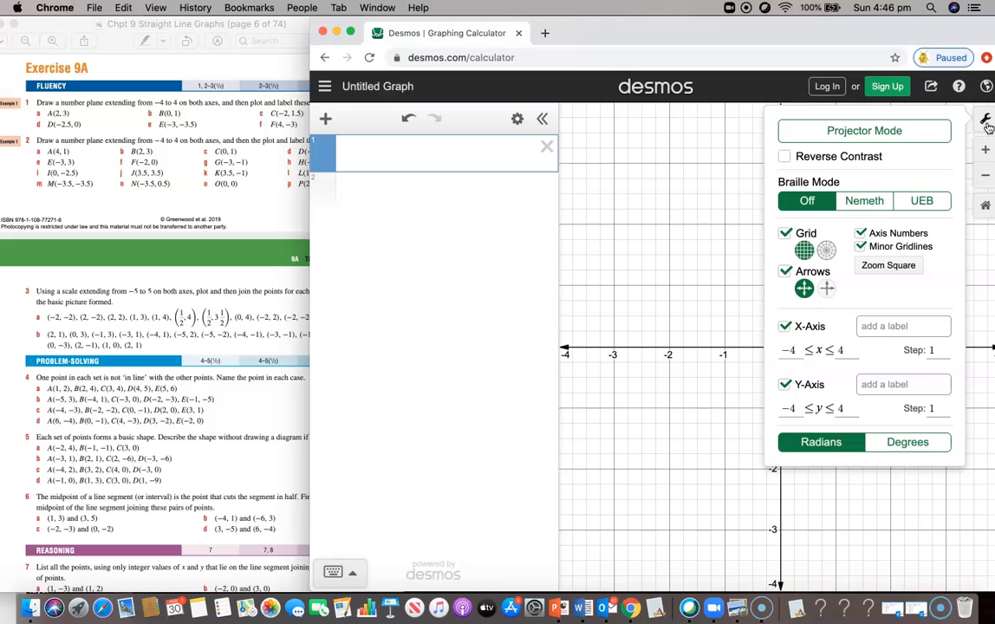
pyautogui.click(795, 347)
pyautogui.press('BackSpace')
pyautogui.write('5')
pyautogui.click(835, 349)
pyautogui.press('BackSpace')
pyautogui.write('5')
pyautogui.click(793, 408)
pyautogui.press('BackSpace')
pyautogui.write('5')
pyautogui.click(840, 408)
pyautogui.press('BackSpace')
pyautogui.write('5')
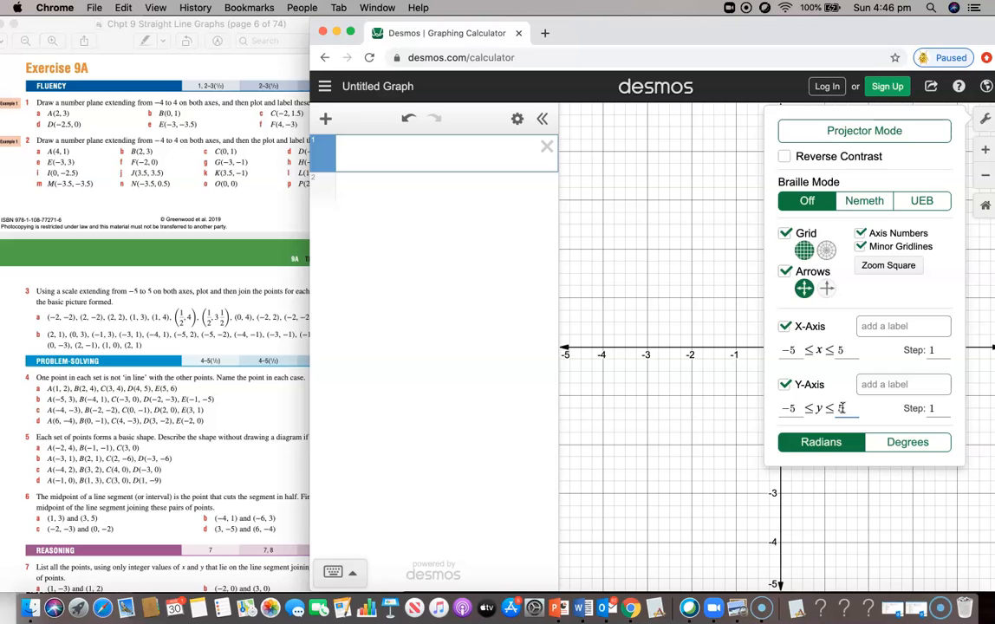
pyautogui.click(695, 433)
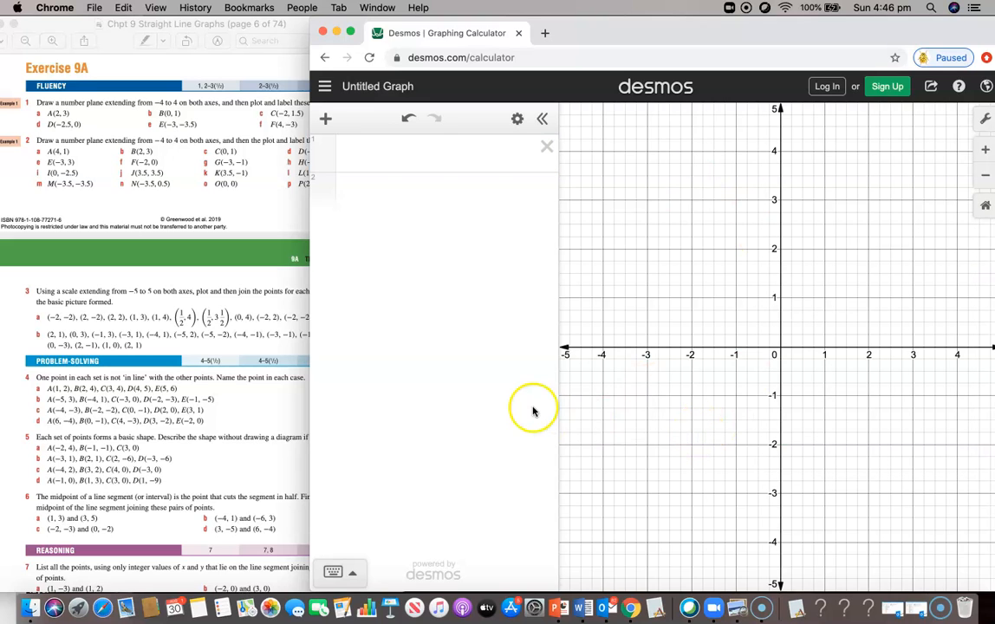
# Step: Scroll the textbook to question 3's point lists and position it beside the graph
pyautogui.scroll(-5, 98, 330)
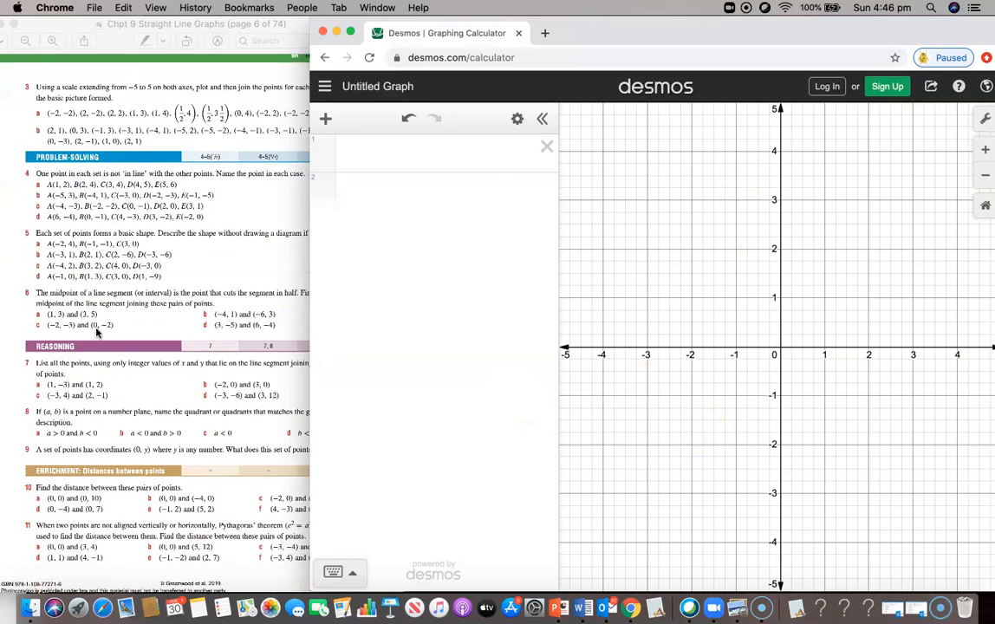
pyautogui.scroll(-2, 98, 331)
pyautogui.click(100, 329)
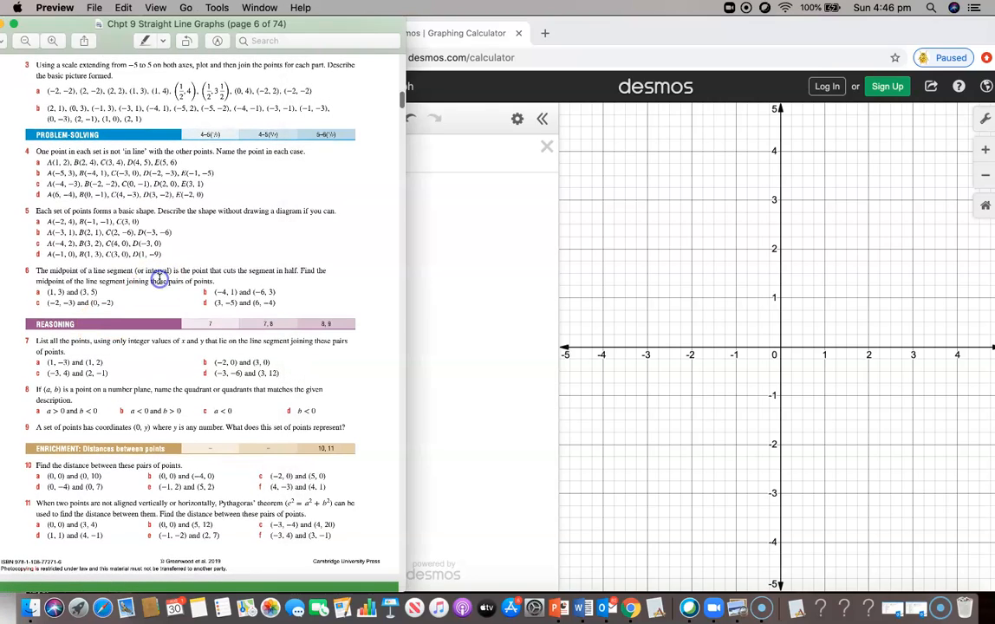
pyautogui.moveTo(390, 23); pyautogui.dragTo(368, 23)
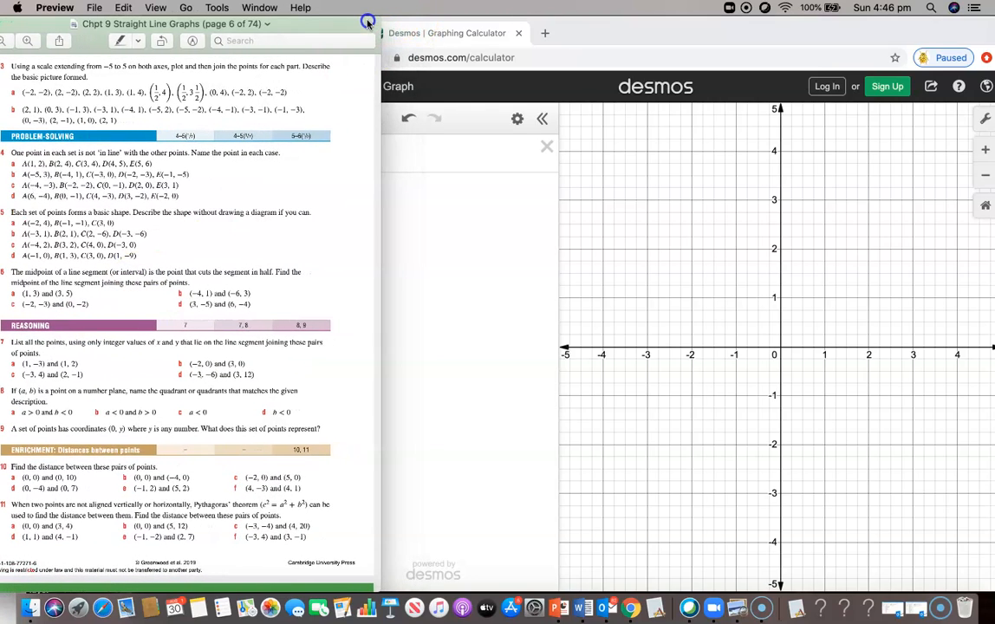
pyautogui.click(406, 230)
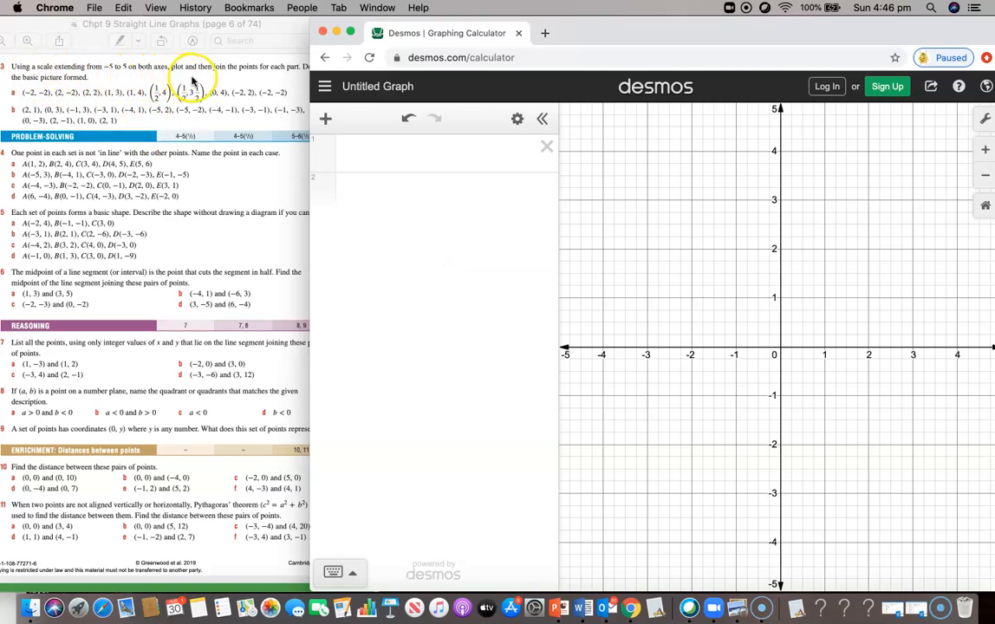
pyautogui.click(286, 78)
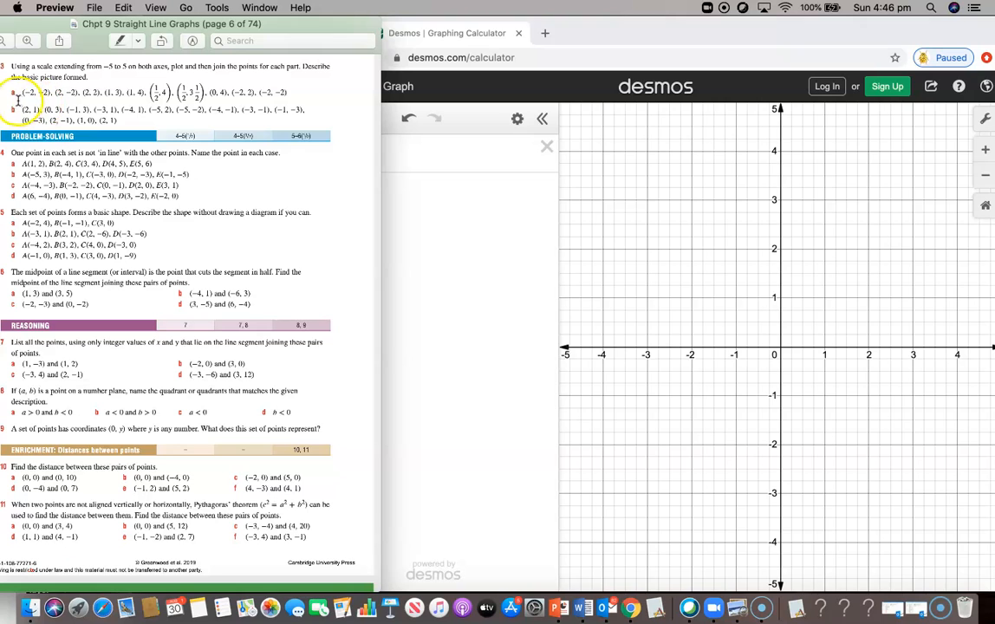
pyautogui.click(420, 228)
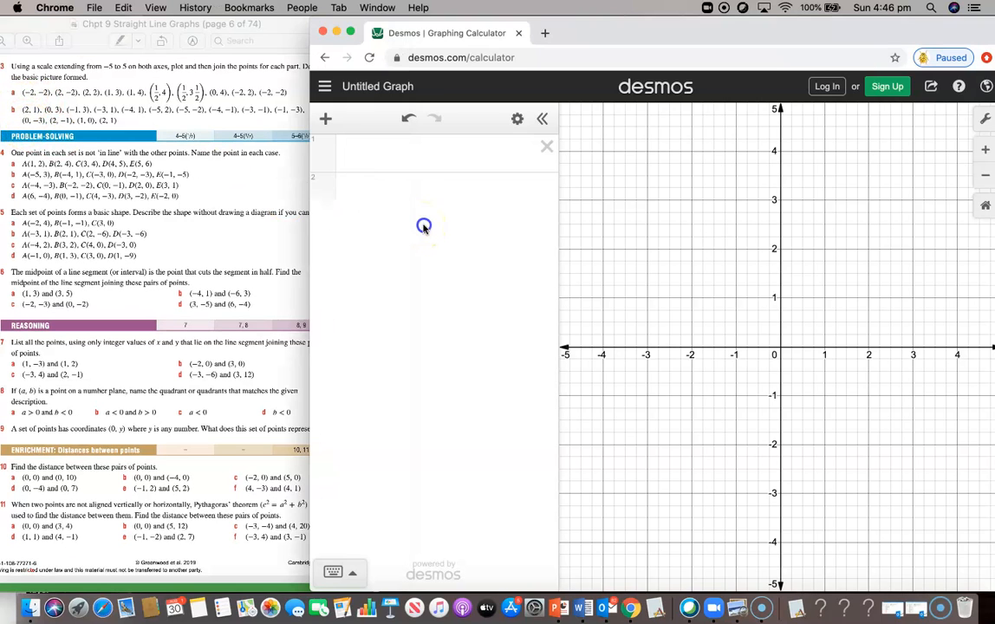
# Step: Type question 3a's point list from (−2, −2) up to (0.5, 3.5) in row 1
pyautogui.click(385, 150)
pyautogui.write('(-2,')
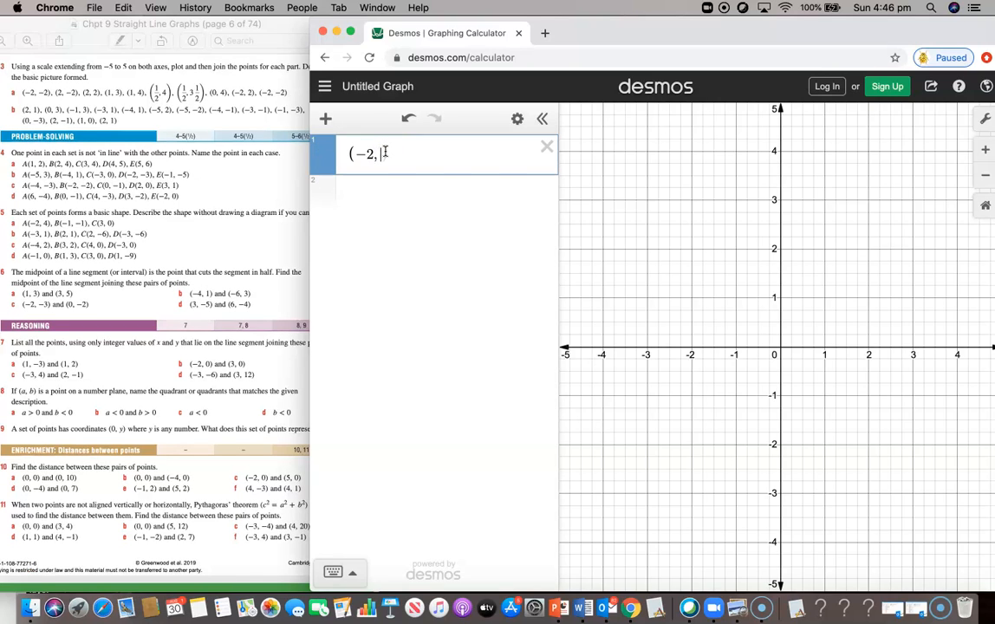
pyautogui.write('-2)')
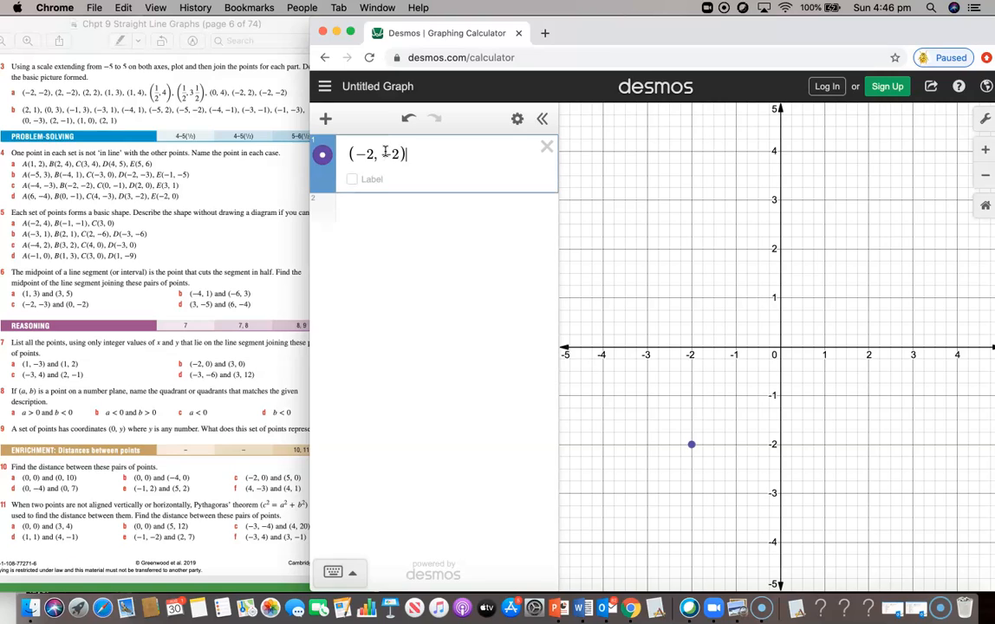
pyautogui.write(', (2,')
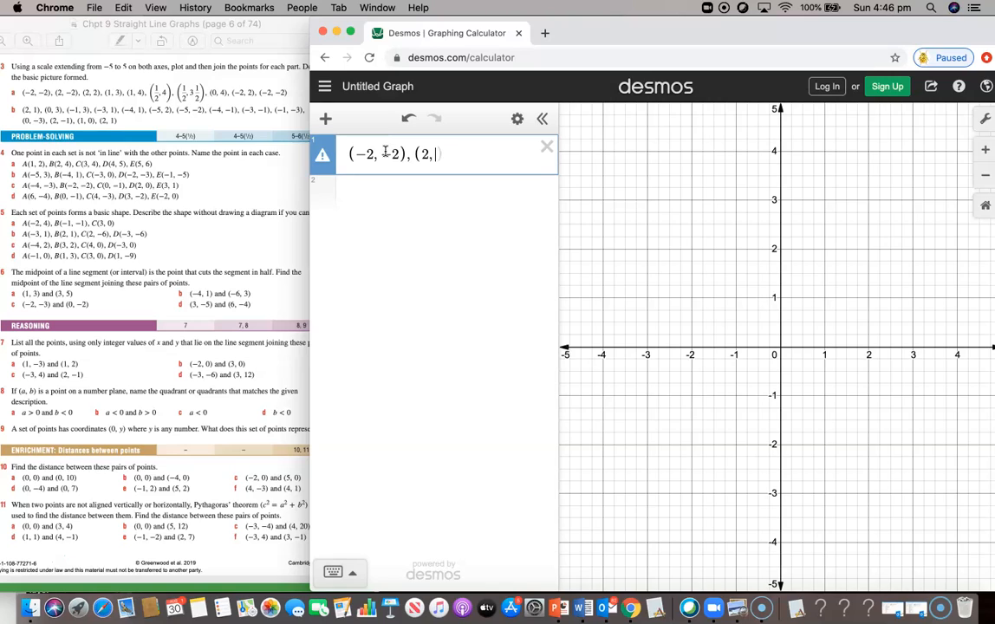
pyautogui.write('2)')
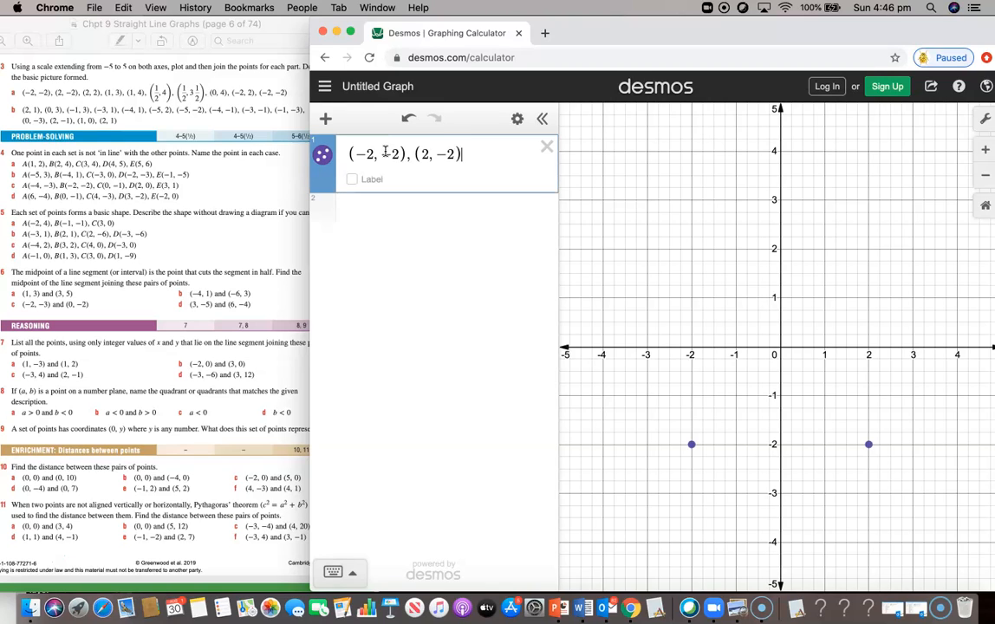
pyautogui.write(',(2')
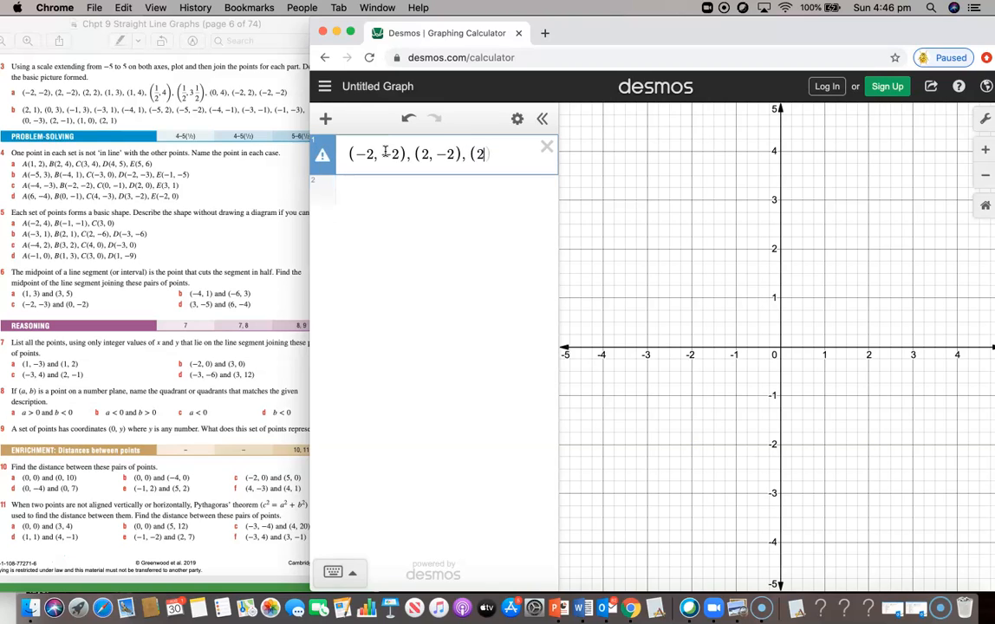
pyautogui.write(',2')
pyautogui.write(',')
pyautogui.write('(1,3),')
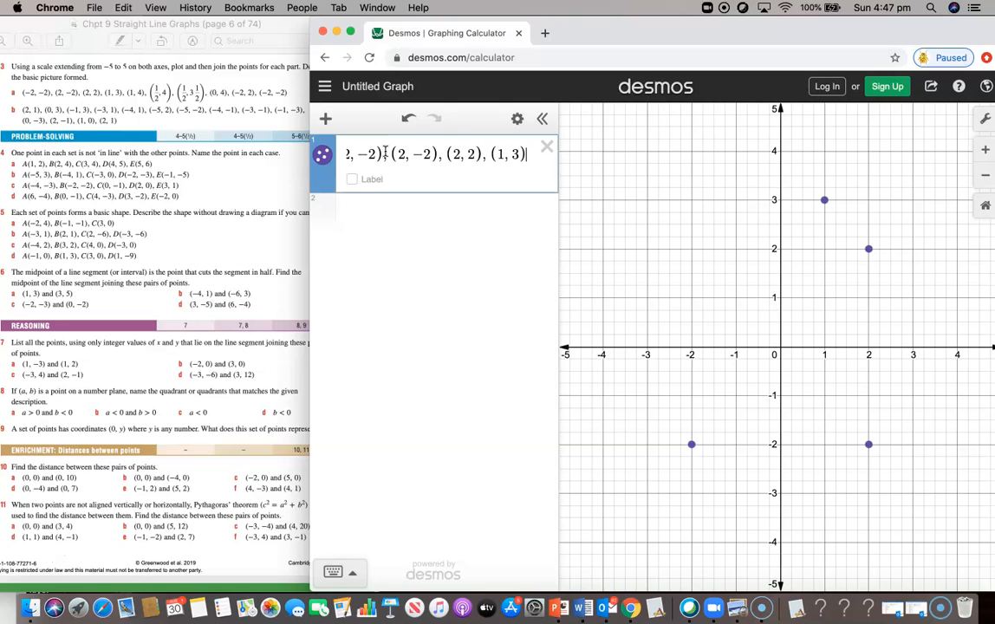
pyautogui.write('(1,4)')
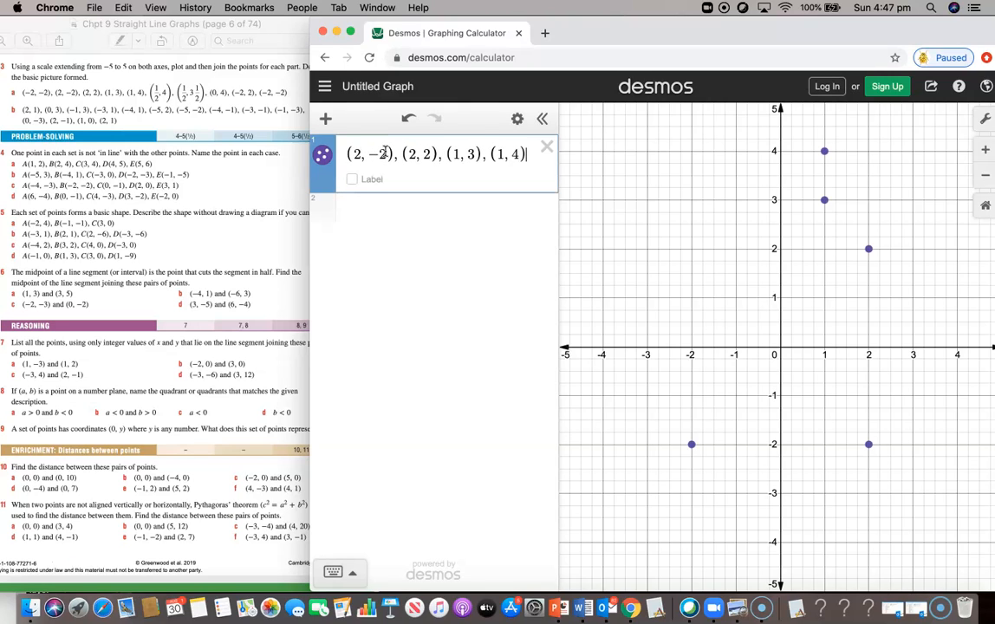
pyautogui.write(',')
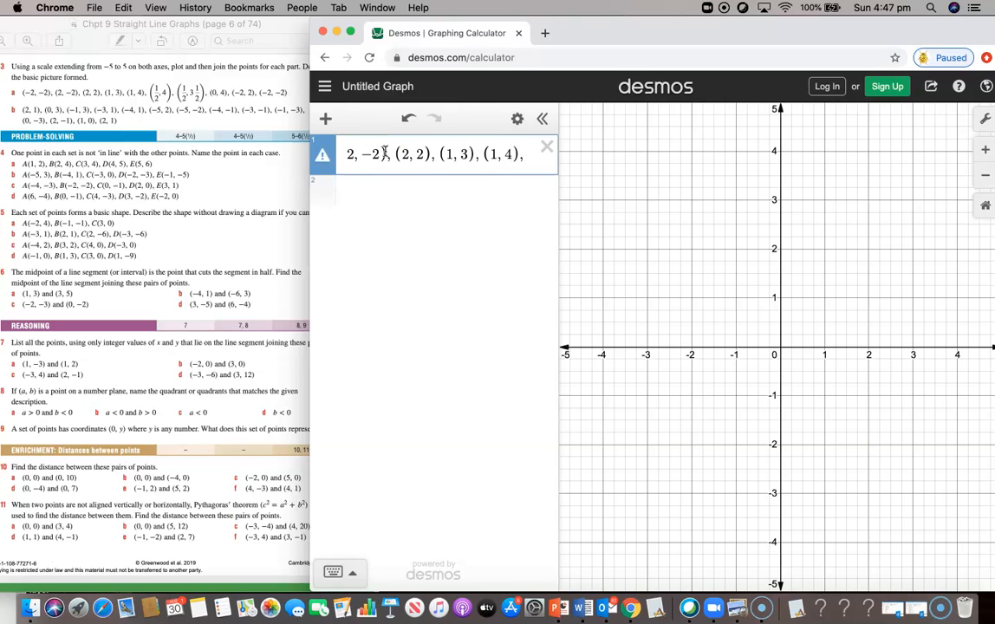
pyautogui.write('(0.5,')
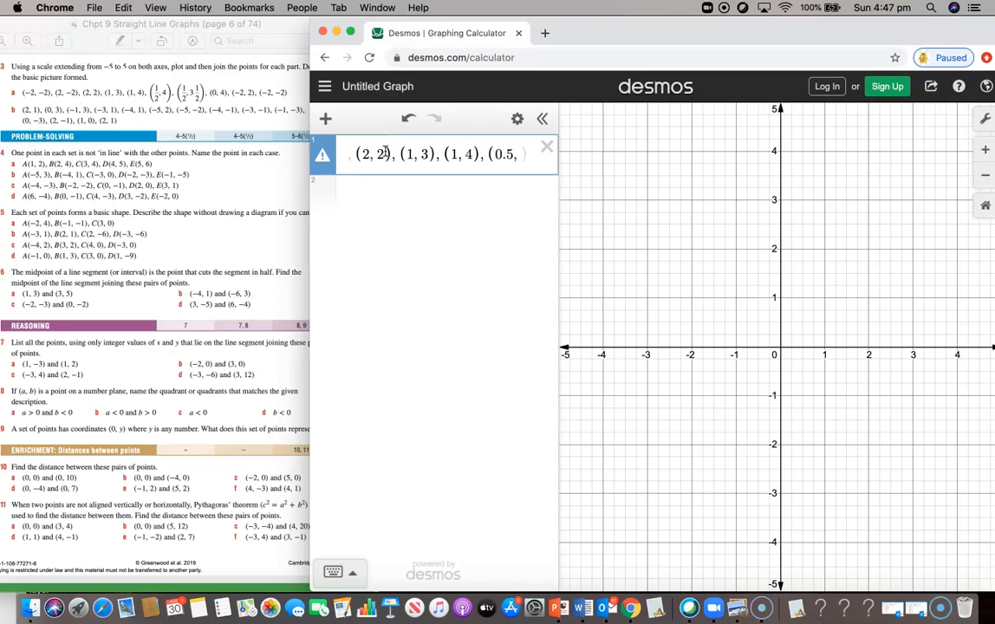
pyautogui.write('4)')
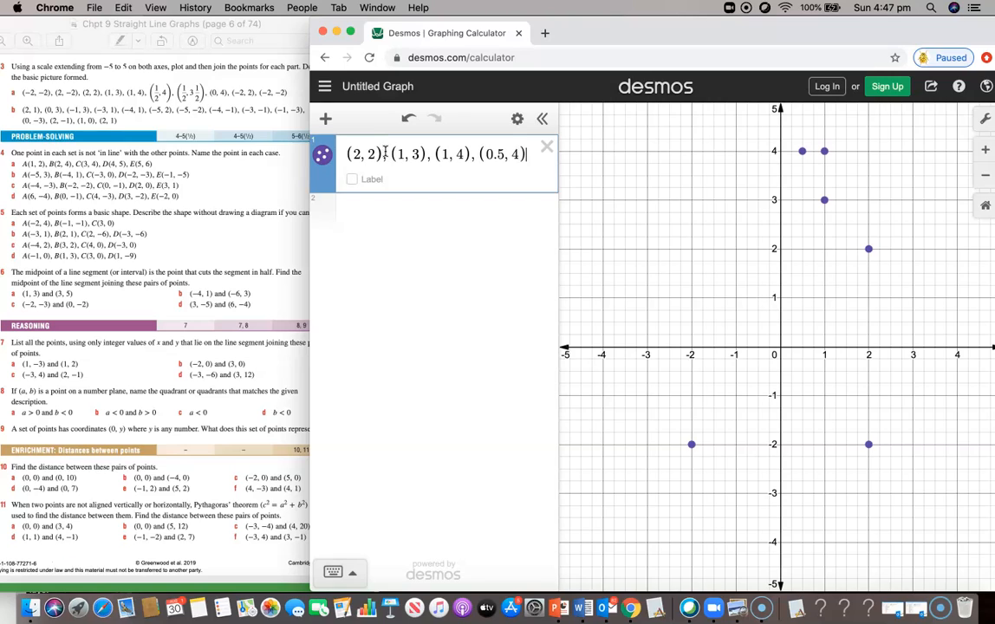
pyautogui.write(',')
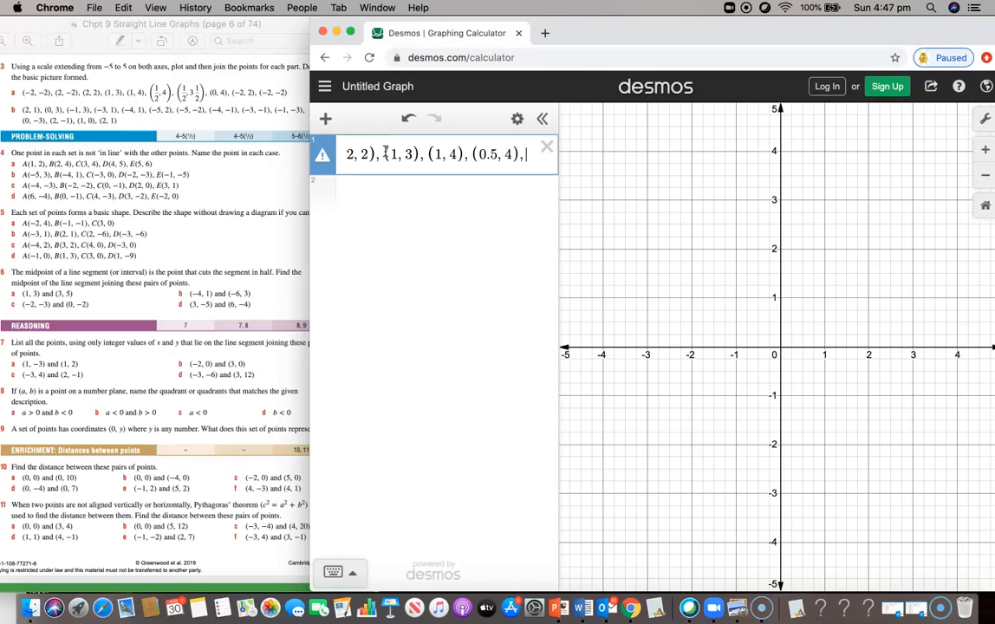
pyautogui.write('0.5, ')
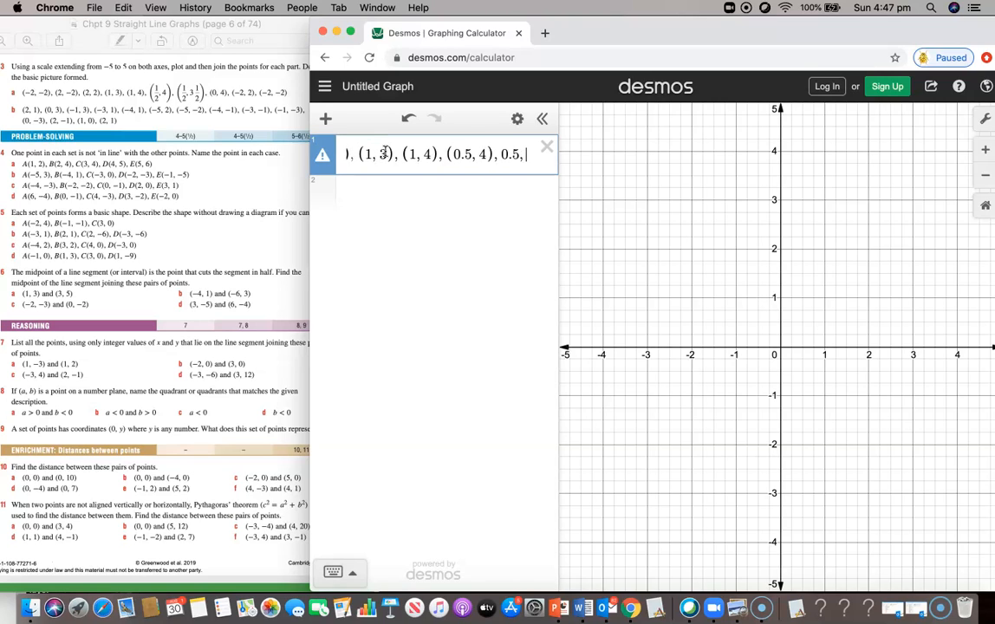
pyautogui.write('3.5)')
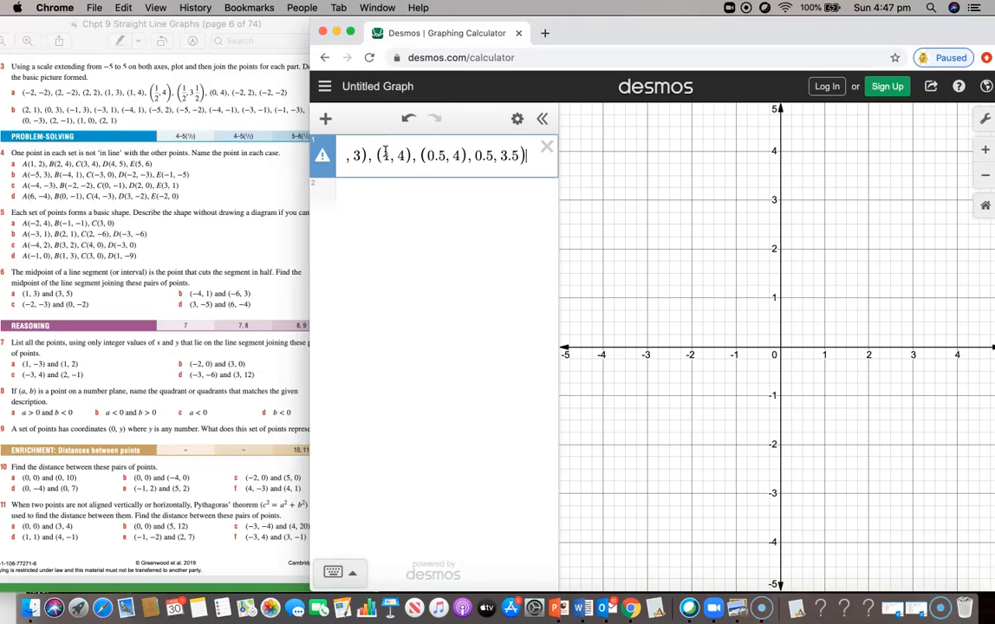
# Step: Fix the garbled points and finish the list with (−2, 2) and (−2, −2) so it plots
pyautogui.click(474, 155)
pyautogui.write('(0.5')
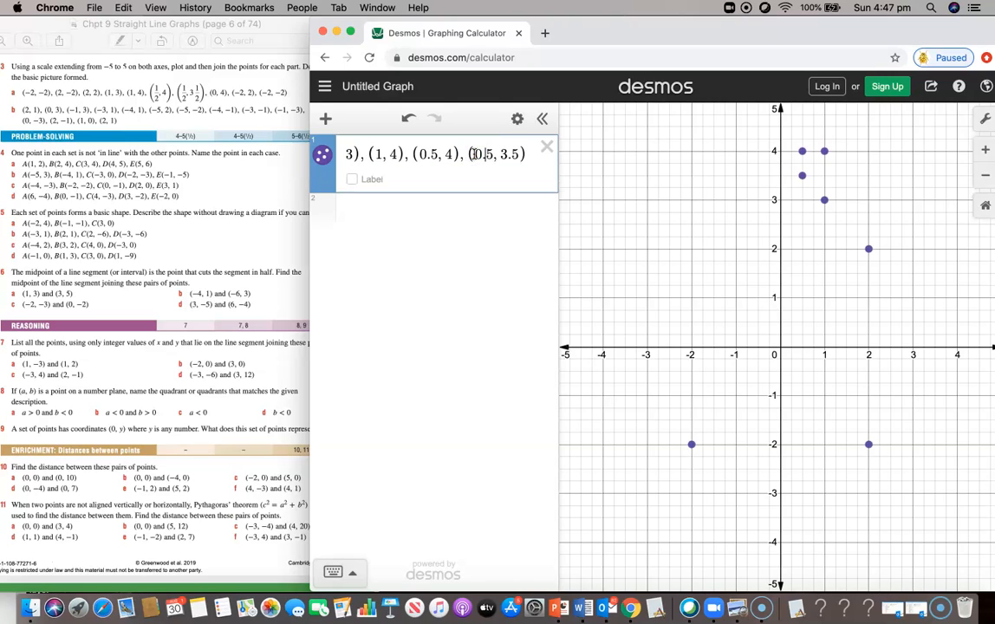
pyautogui.write(')')
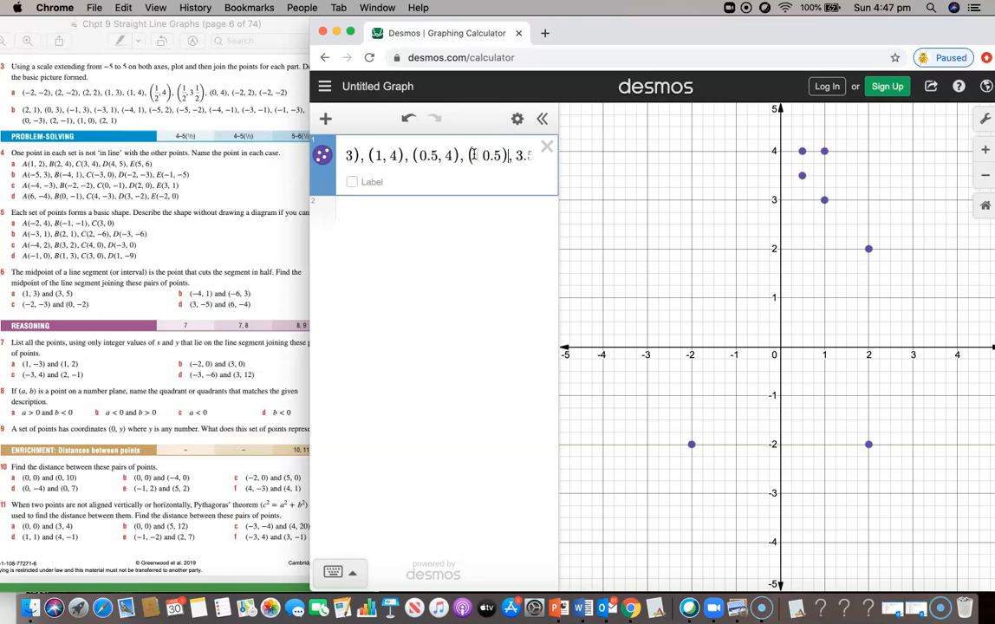
pyautogui.click(514, 156)
pyautogui.write('(0.5')
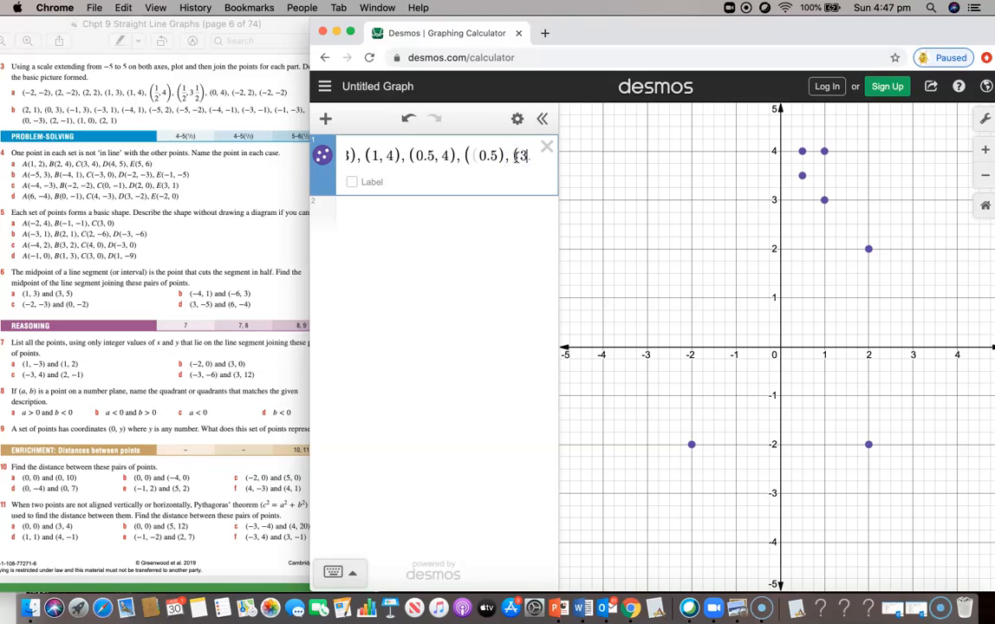
pyautogui.write(')')
pyautogui.press('BackSpace')
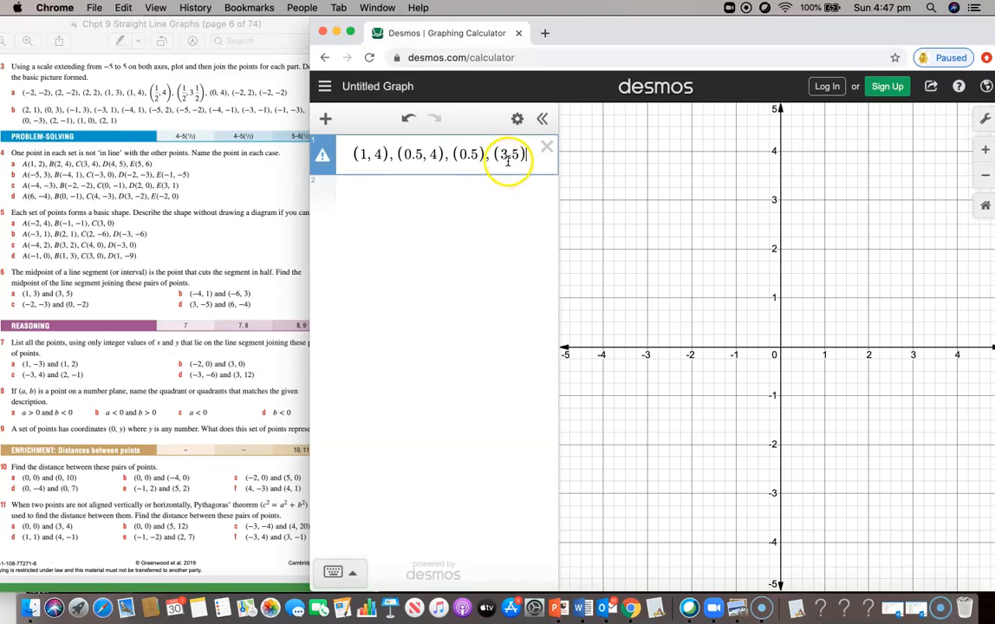
pyautogui.click(478, 156)
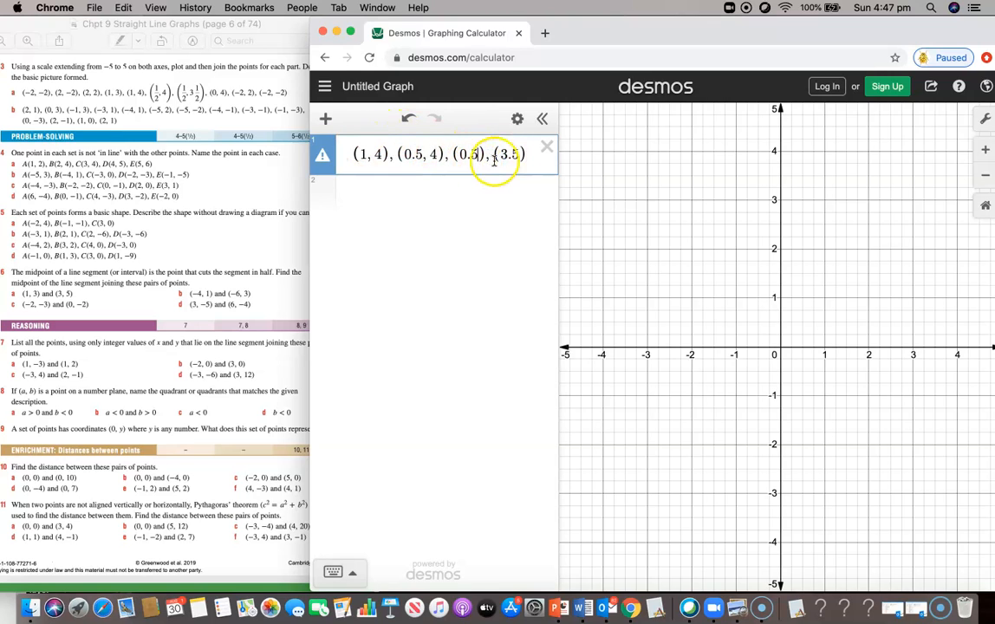
pyautogui.click(531, 153)
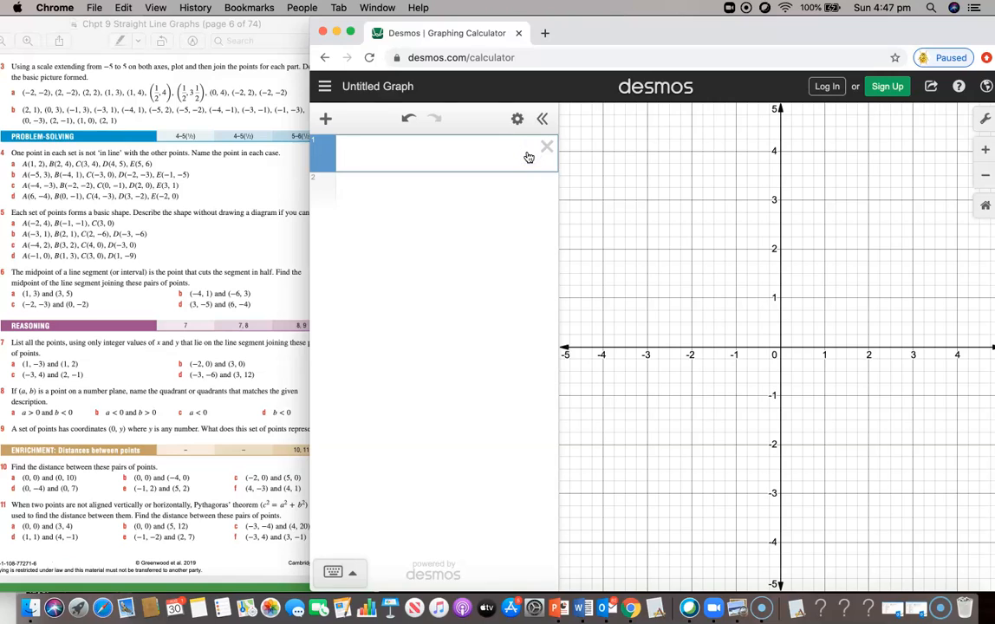
pyautogui.press('super+v')
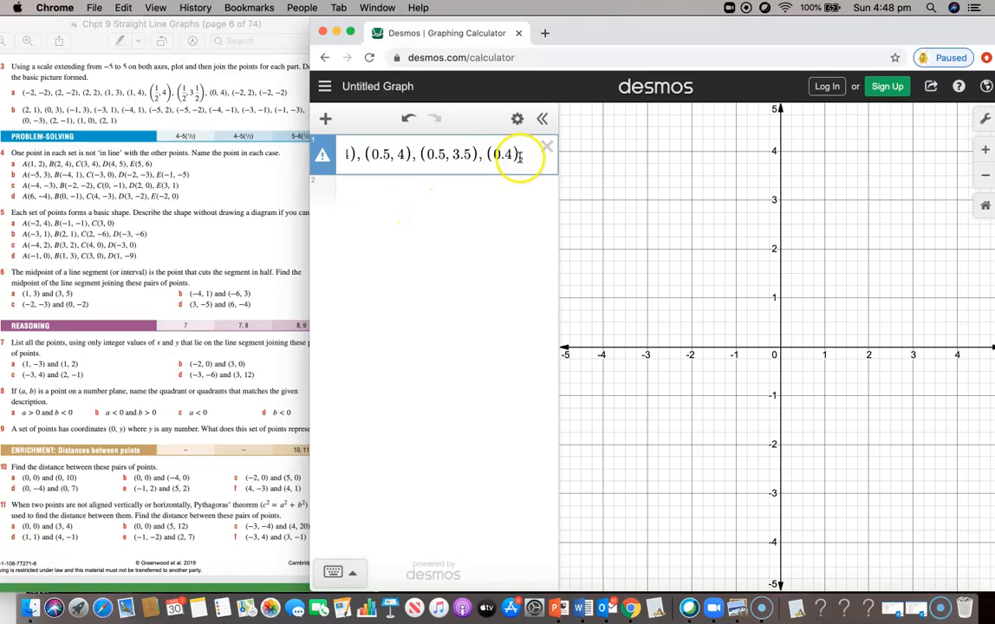
pyautogui.write('.')
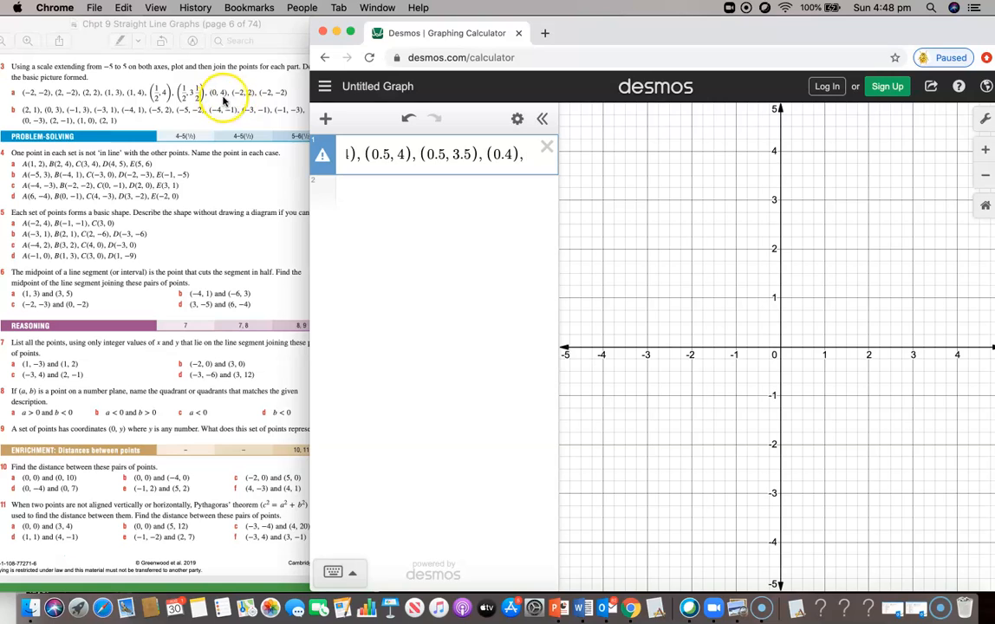
pyautogui.write('(-2,2),(-2,-2)')
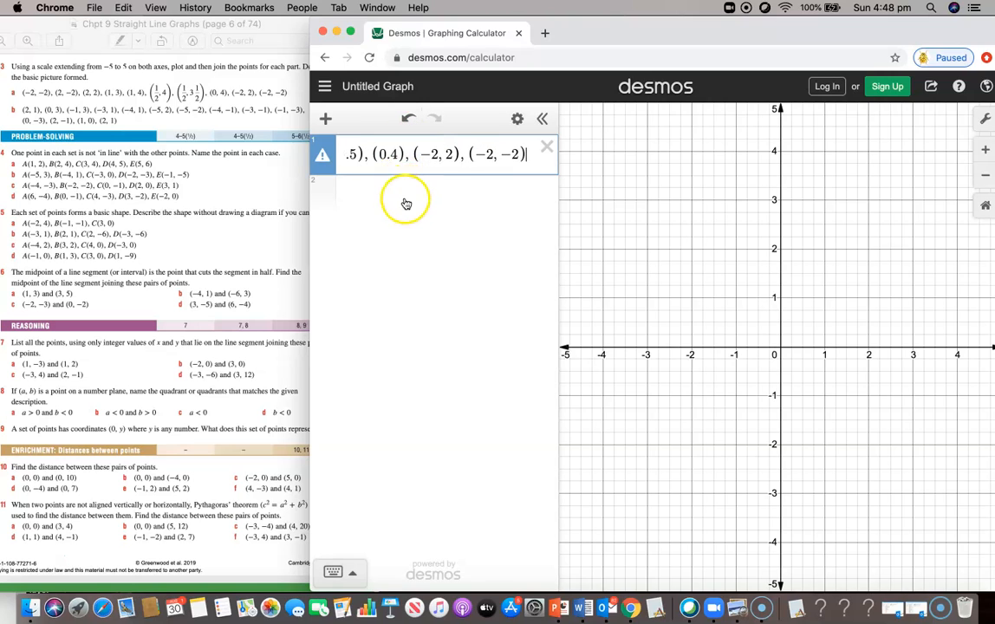
pyautogui.click(405, 203)
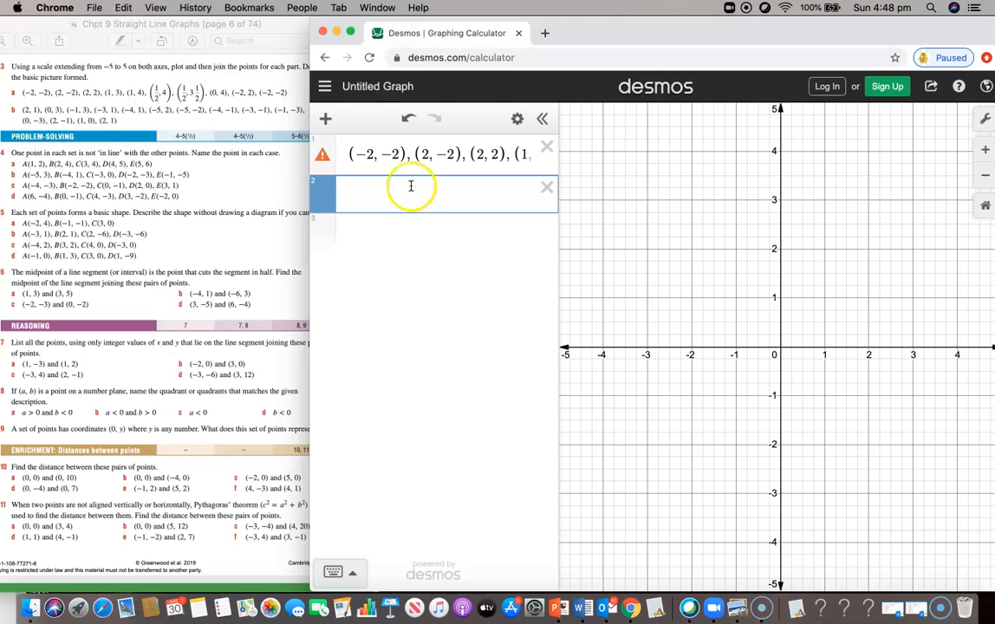
pyautogui.click(384, 152)
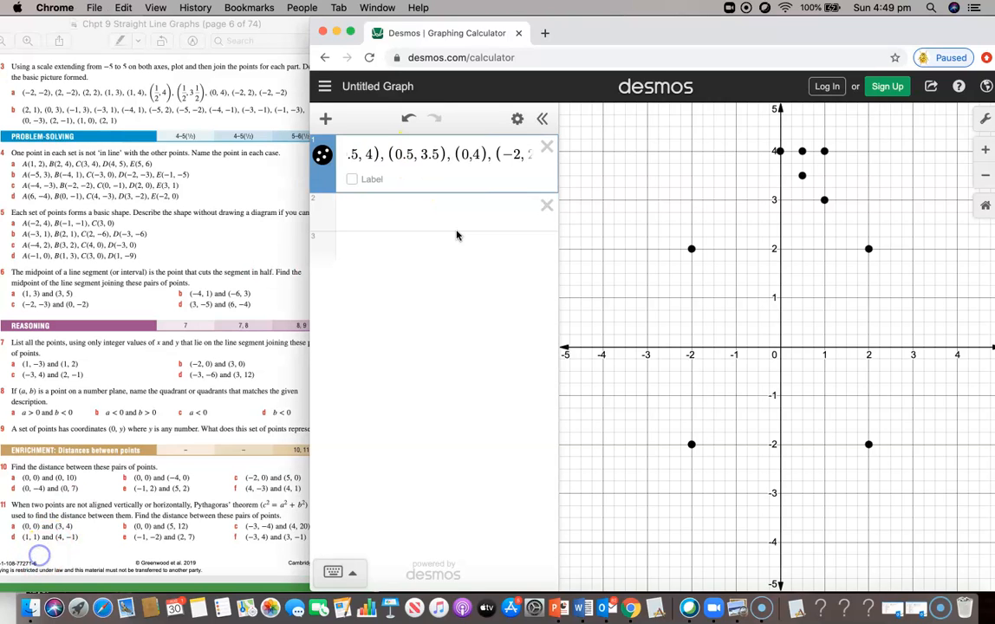
pyautogui.click(464, 155)
pyautogui.click(95, 89)
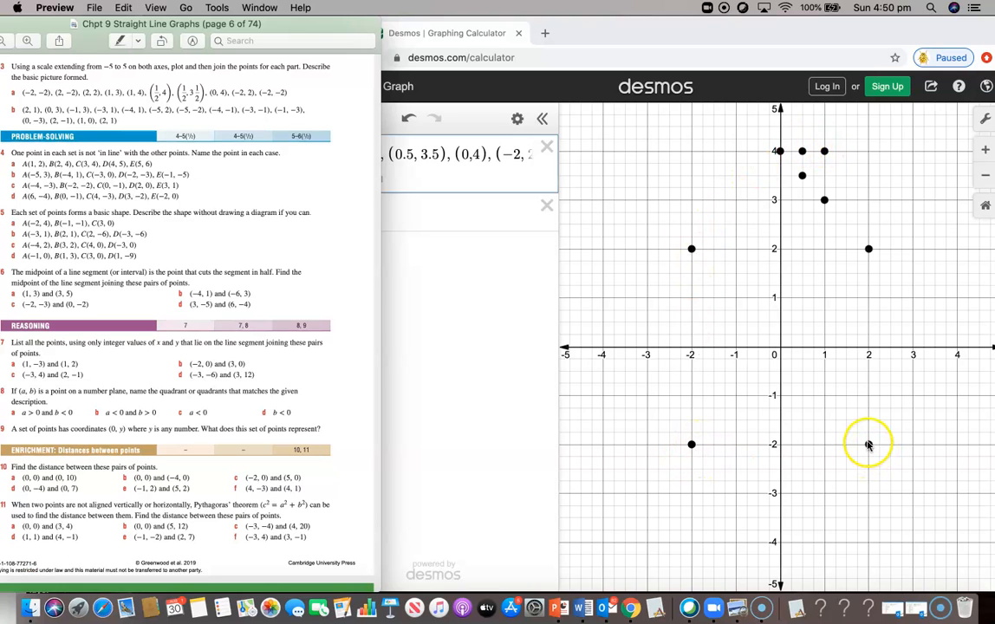
pyautogui.click(478, 273)
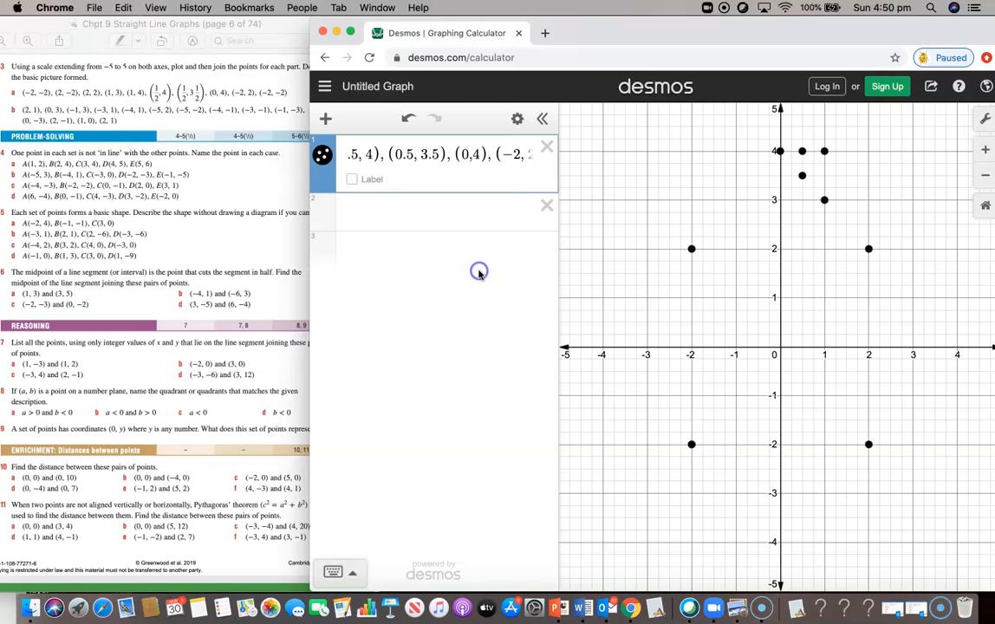
# Step: Connect the house point list with line segments and colour the outline orange
pyautogui.click(324, 161)
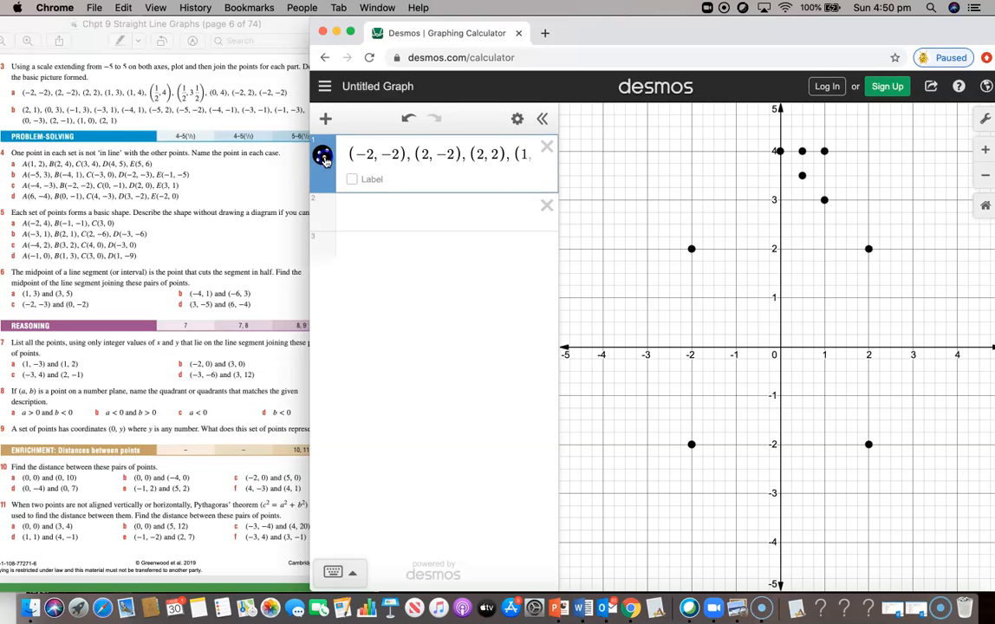
pyautogui.click(324, 160)
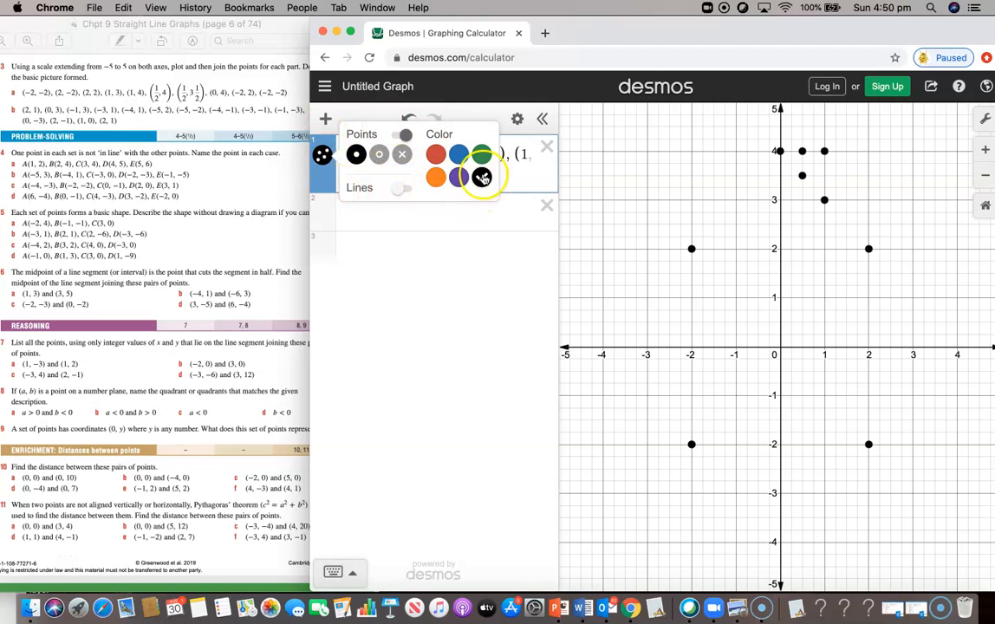
pyautogui.click(407, 190)
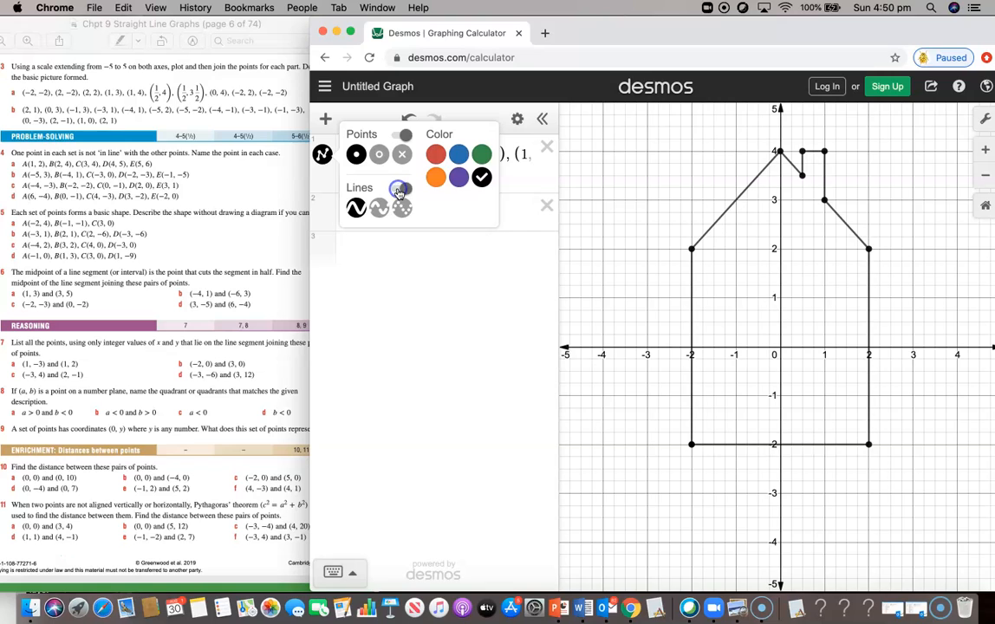
pyautogui.click(406, 190)
pyautogui.click(438, 178)
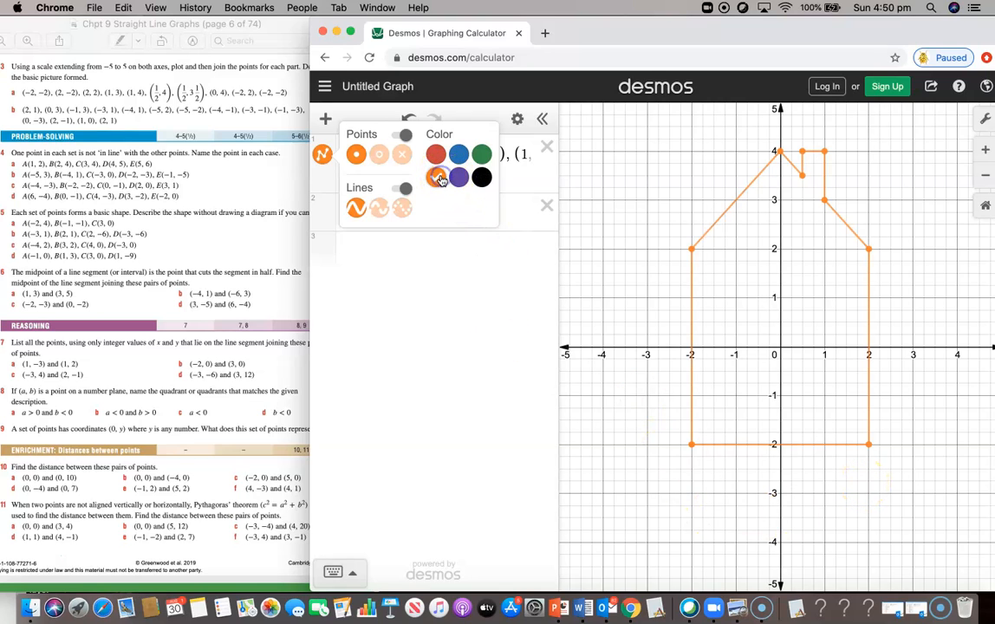
pyautogui.click(393, 258)
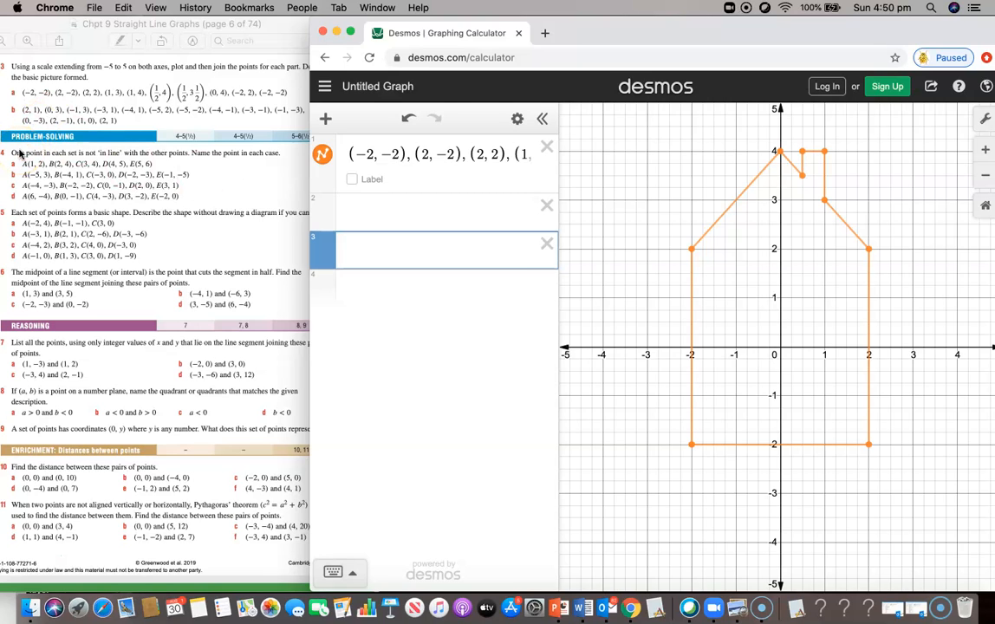
# Step: Screenshot the finished house, delete it, and enter the points (1,2),(2,4),(3,4),(4,5),(5,6)
pyautogui.moveTo(308, 15); pyautogui.dragTo(993, 622)
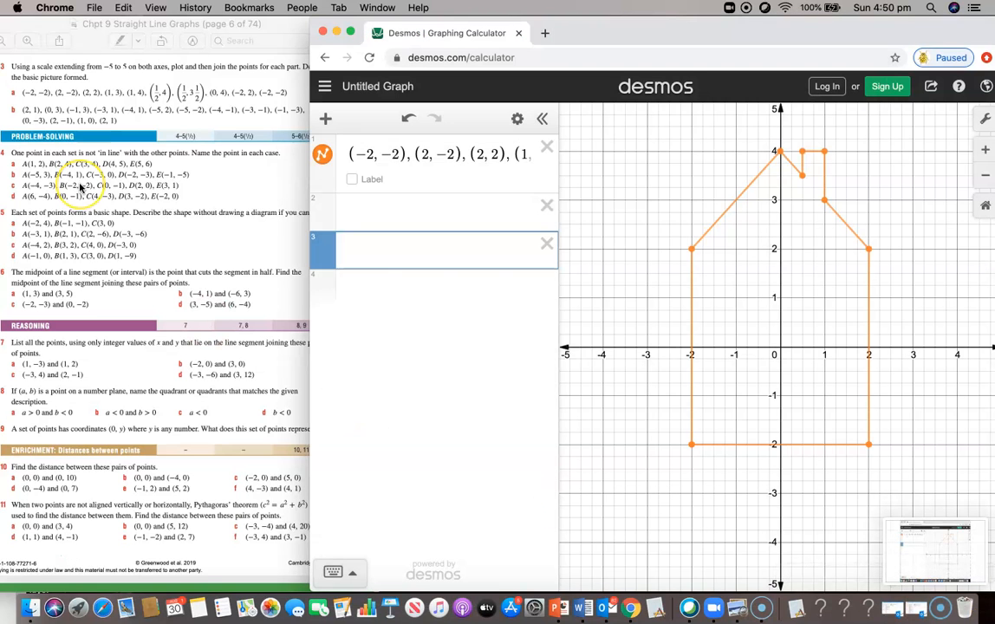
pyautogui.click(547, 145)
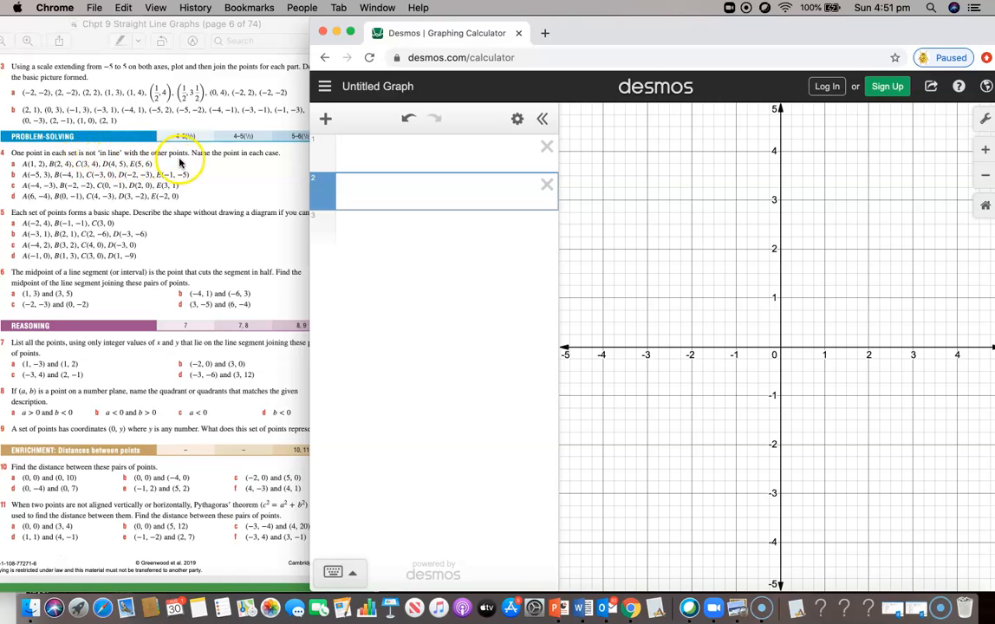
pyautogui.click(358, 154)
pyautogui.write('(')
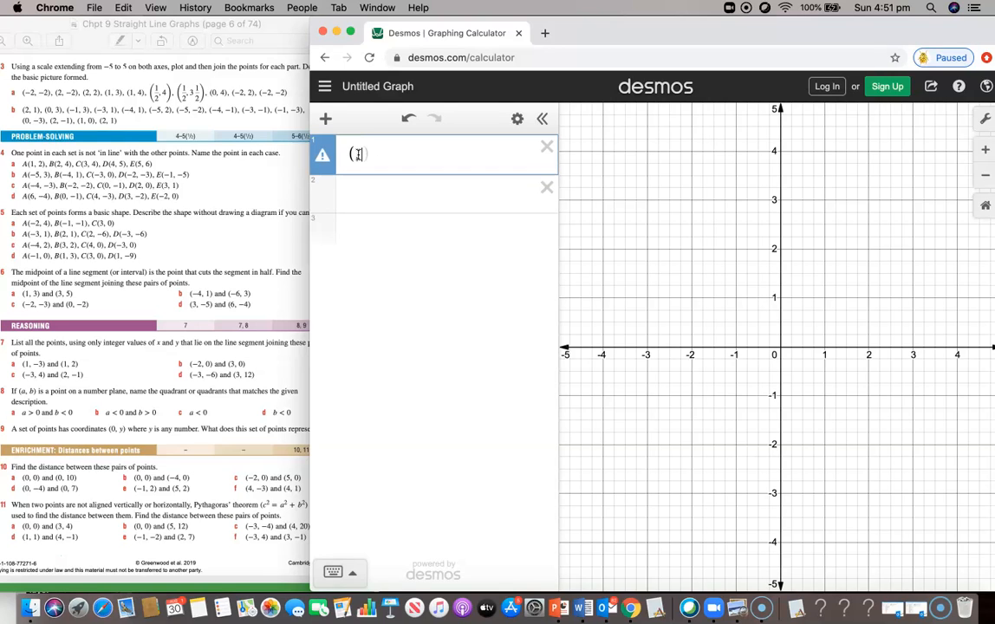
pyautogui.write('1,2),(2,4),(3,4)')
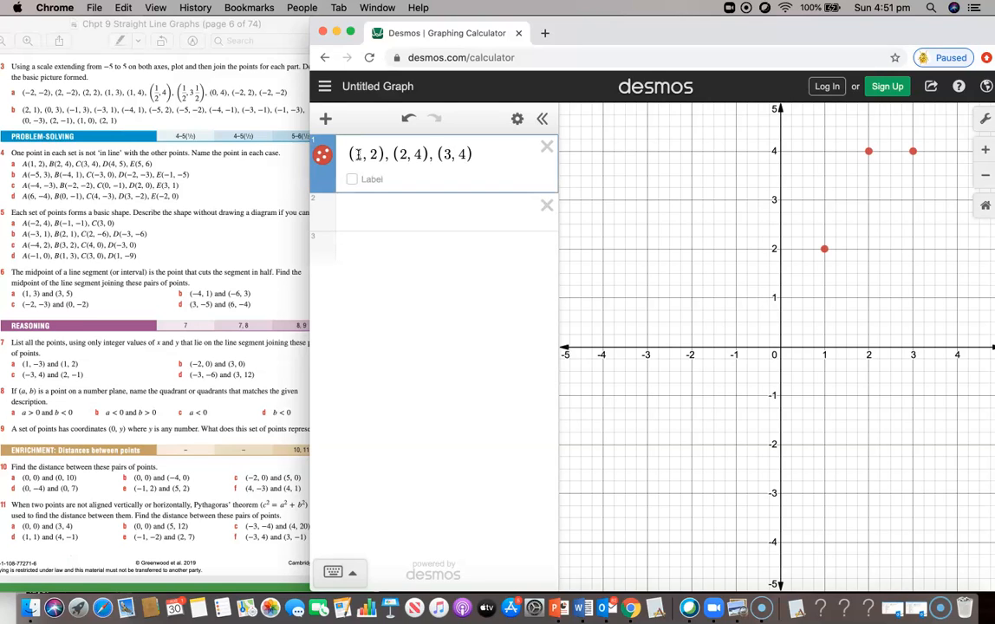
pyautogui.write(', (4')
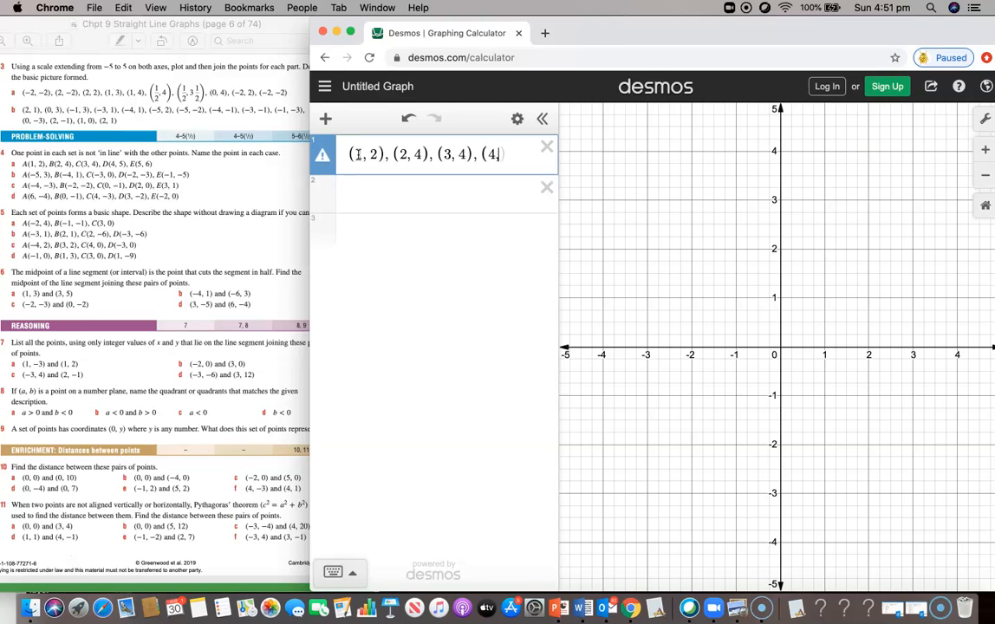
pyautogui.write(',5),(5,6)')
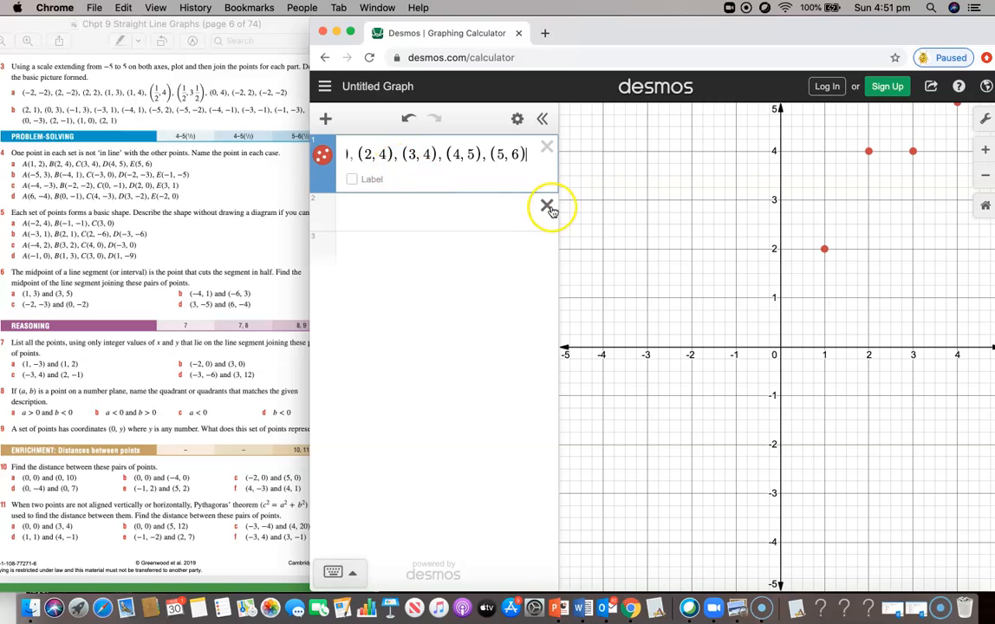
# Step: Zoom the graph out so all five points are visible
pyautogui.scroll(3, 743, 201)
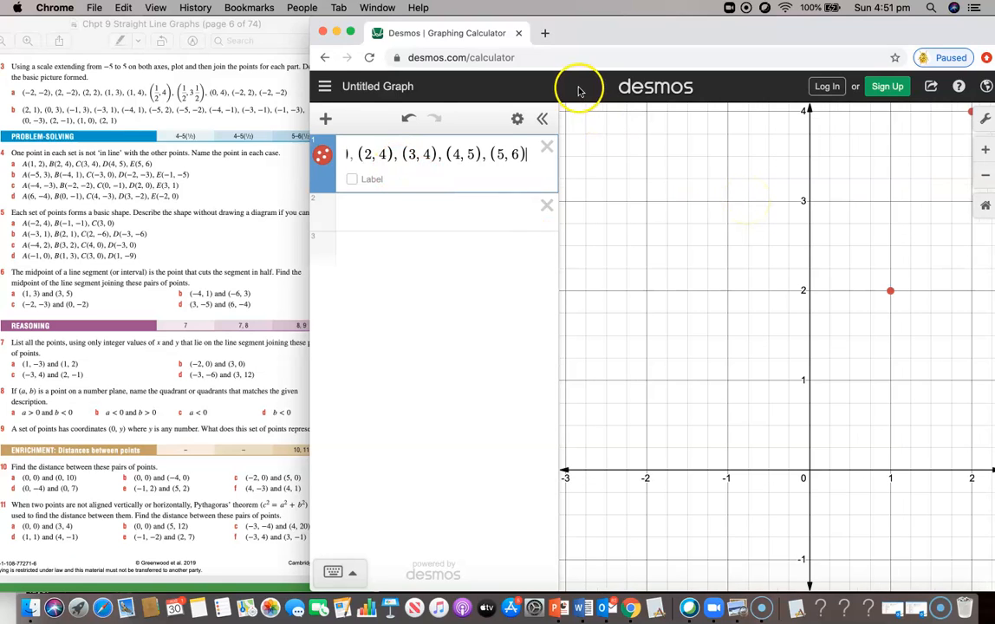
pyautogui.click(543, 119)
pyautogui.scroll(-3, 582, 190)
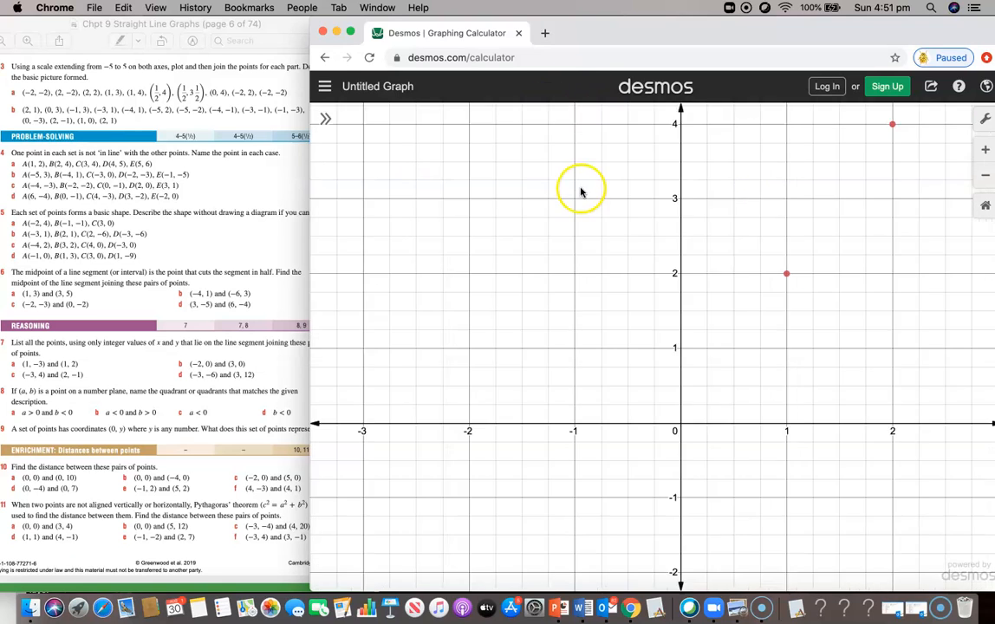
pyautogui.click(983, 175)
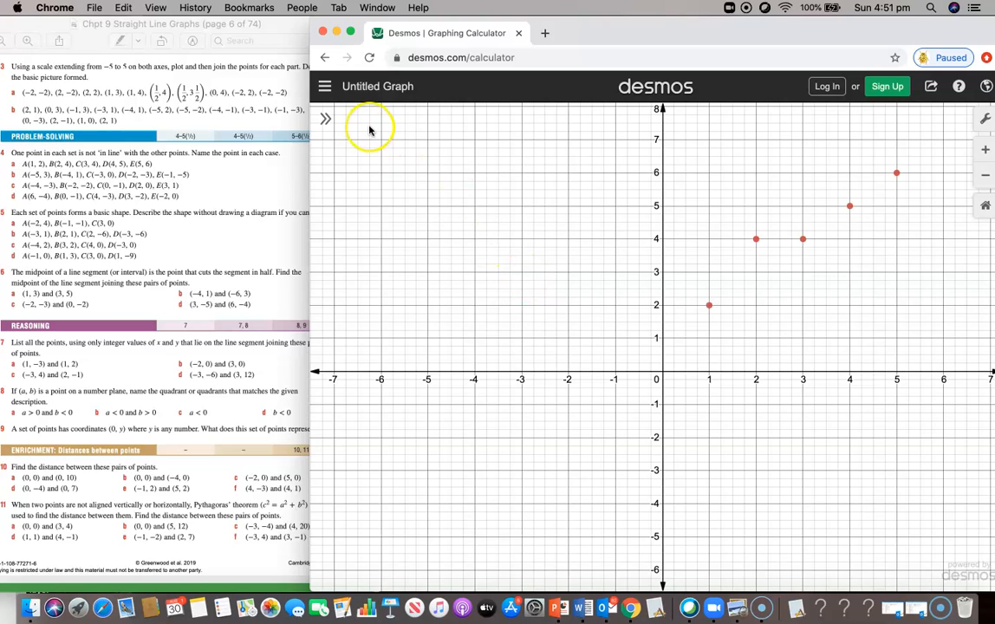
# Step: Join the five points with red line segments to form the zig-zag
pyautogui.click(327, 118)
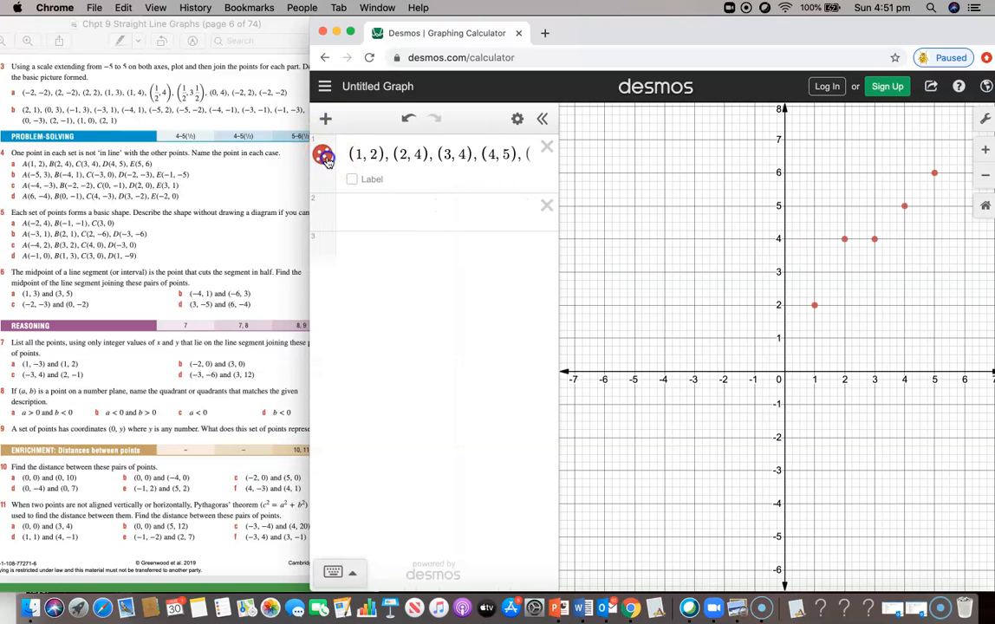
pyautogui.click(325, 158)
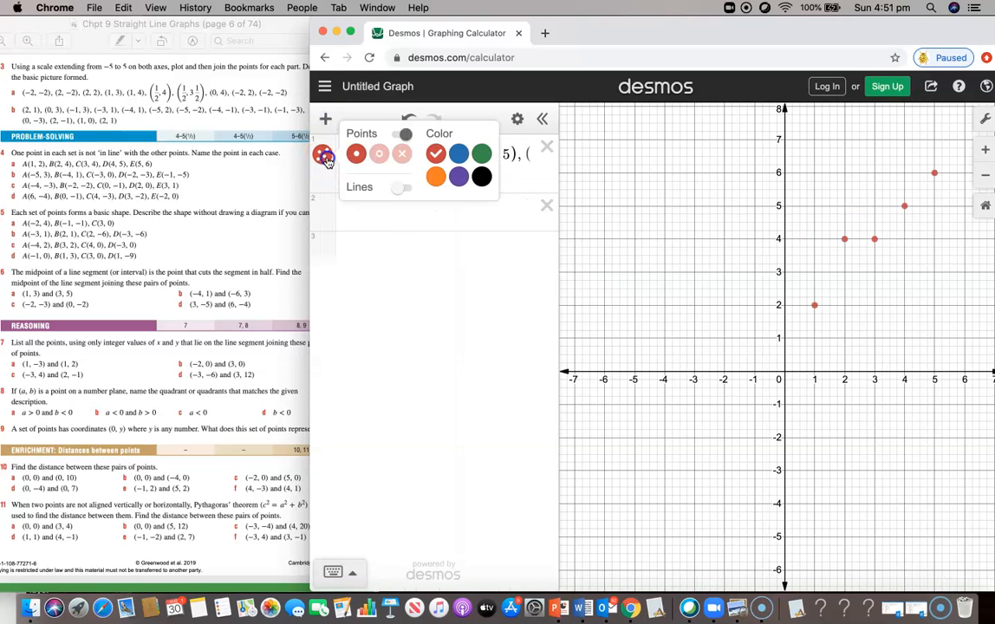
pyautogui.click(403, 188)
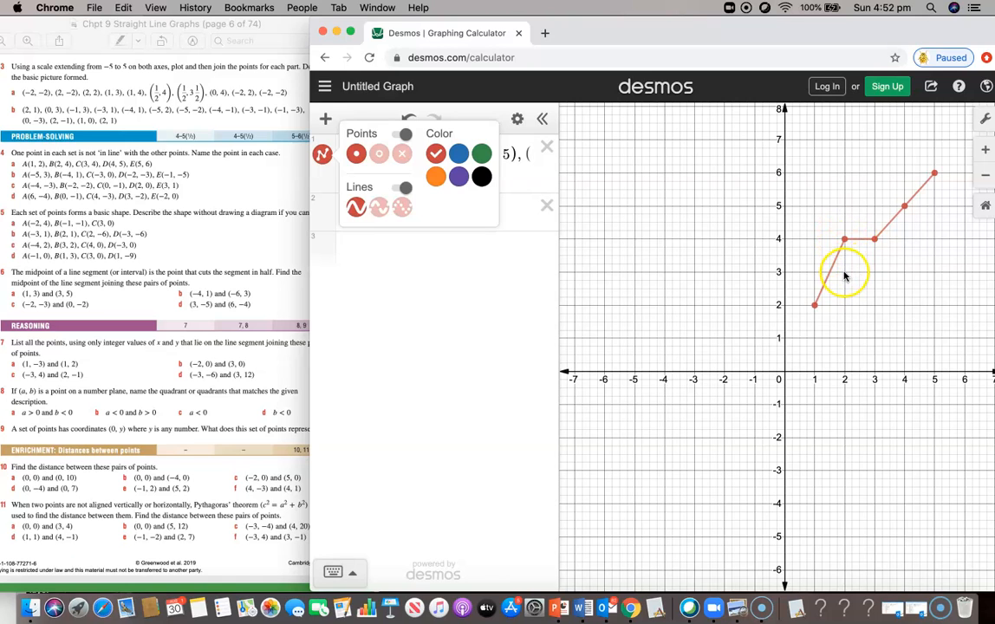
pyautogui.click(845, 276)
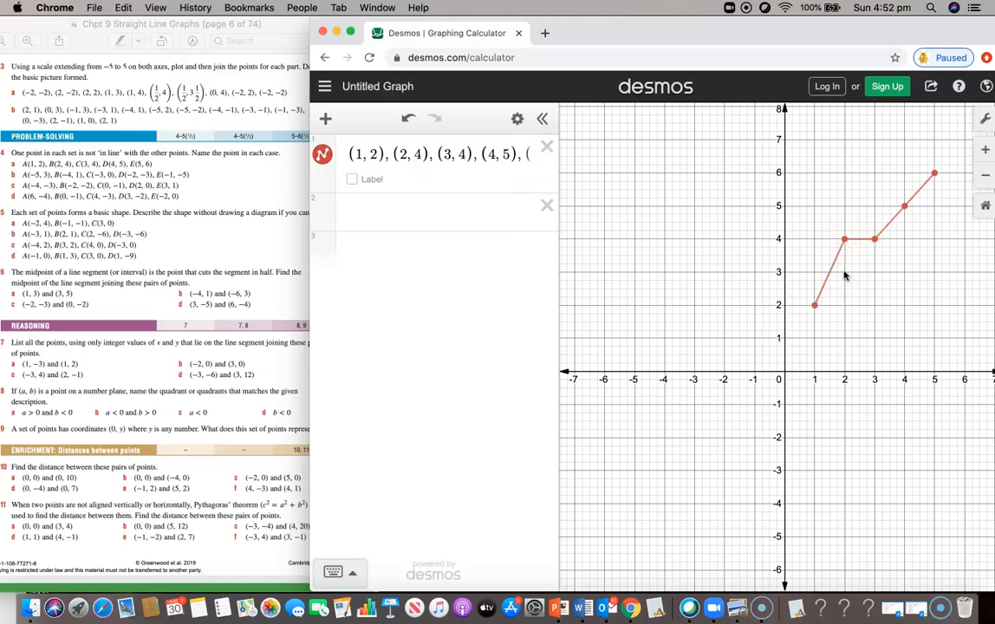
# Step: Delete the zig-zag and enter the point list (1, 3), (3, 5)
pyautogui.click(547, 146)
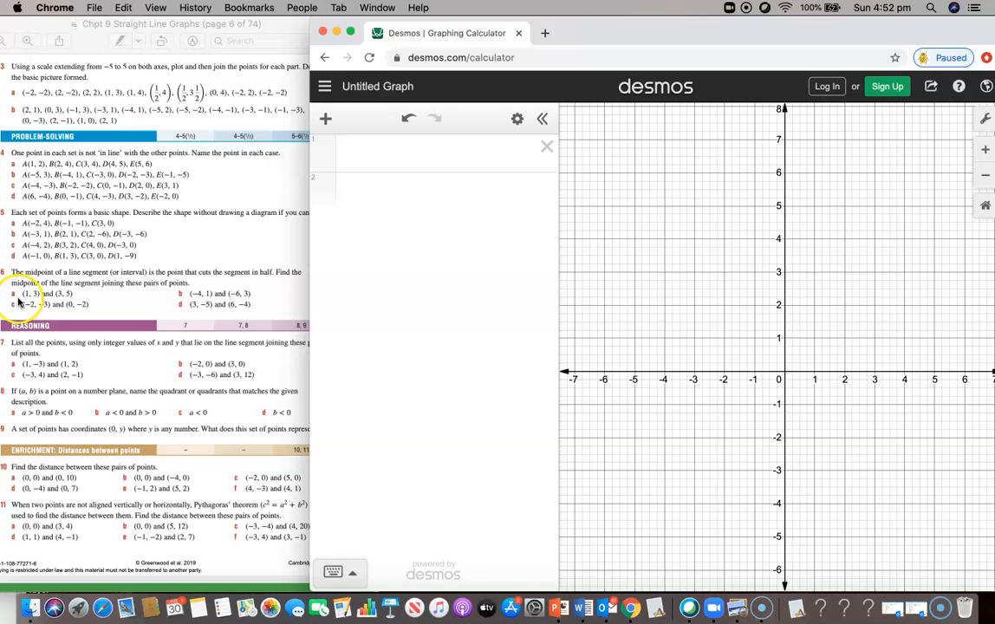
pyautogui.click(359, 151)
pyautogui.write('(1, 3)')
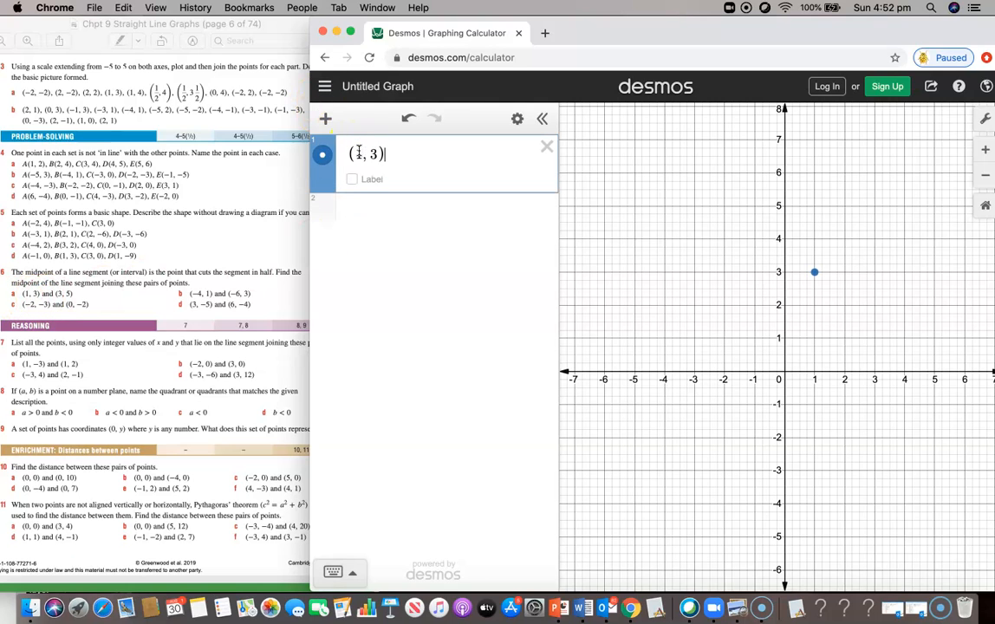
pyautogui.write(', (3, 5)')
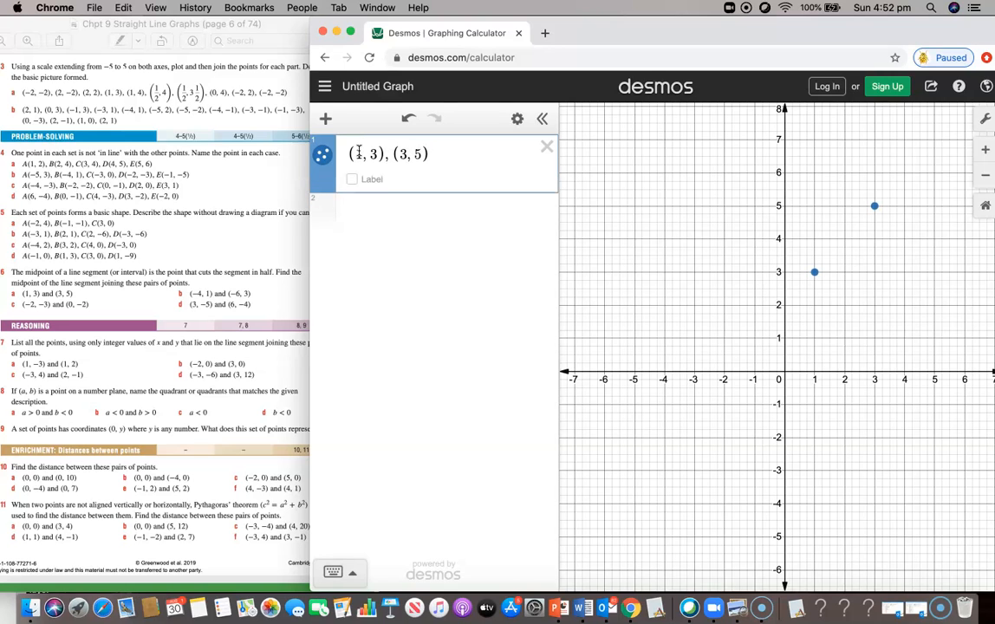
pyautogui.click(873, 214)
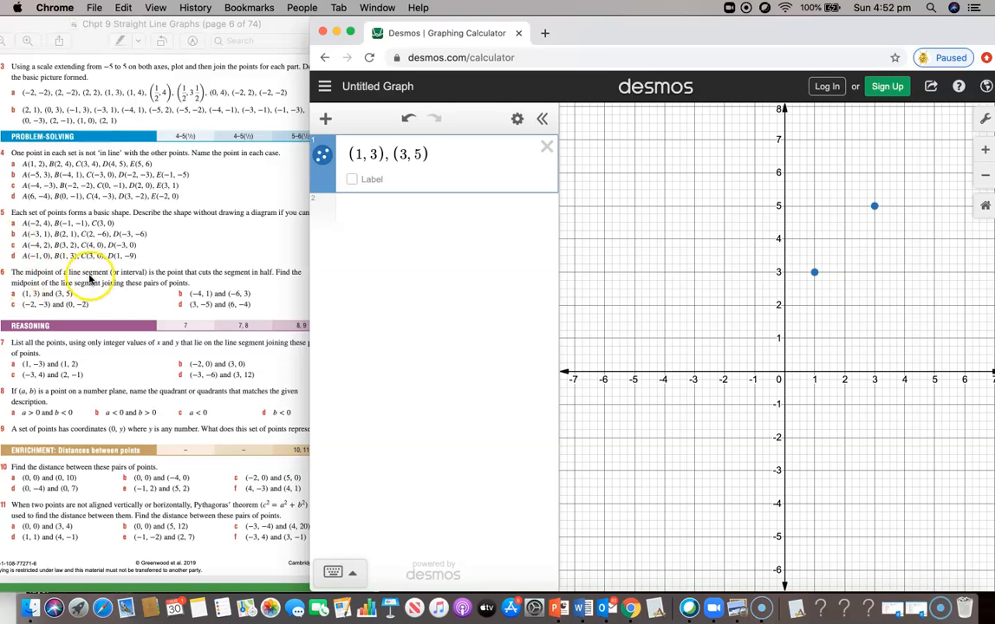
# Step: Turn on lines so a blue segment connects (1, 3) and (3, 5)
pyautogui.click(322, 156)
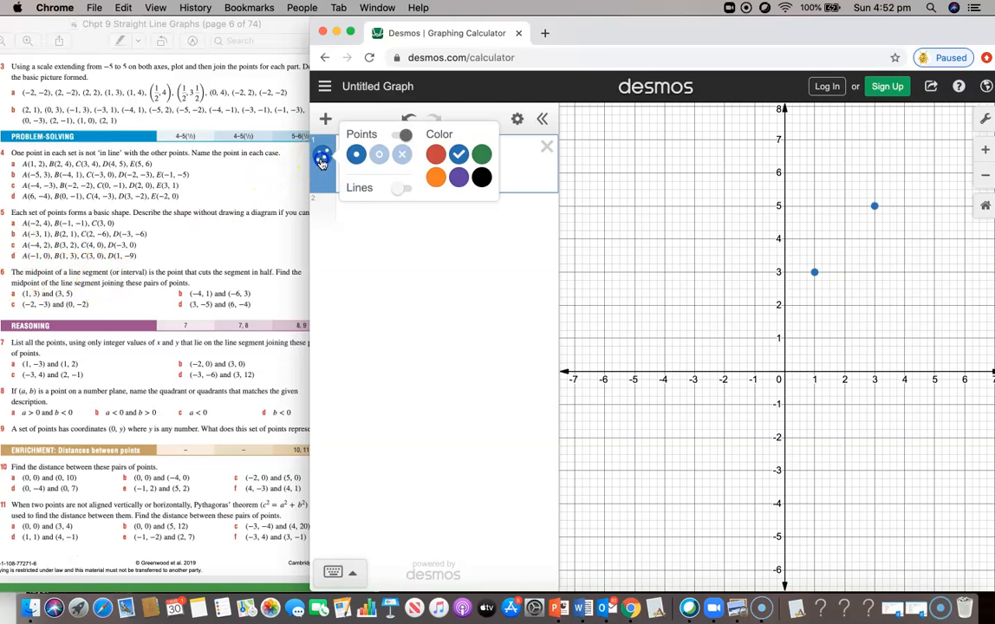
pyautogui.click(402, 188)
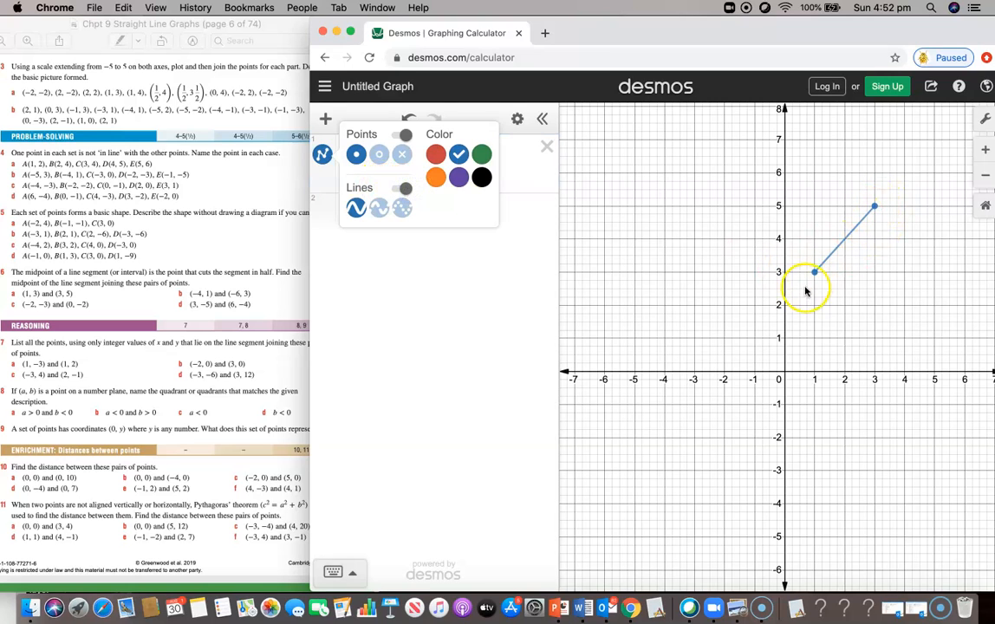
pyautogui.click(845, 241)
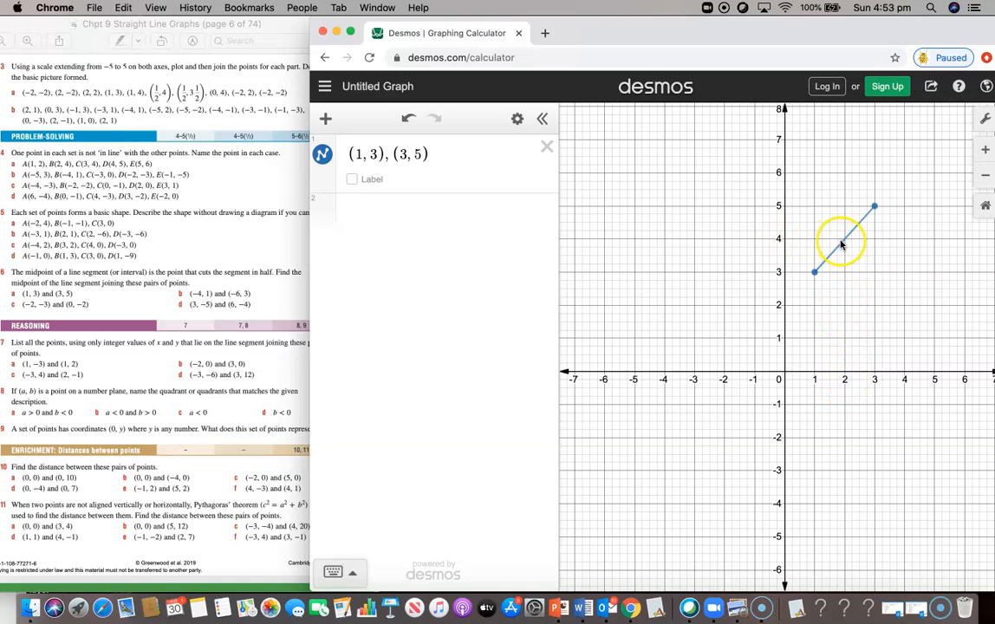
# Step: Add a new expression (2, 4) to plot the midpoint on the segment
pyautogui.click(330, 209)
pyautogui.write('(2, 4)')
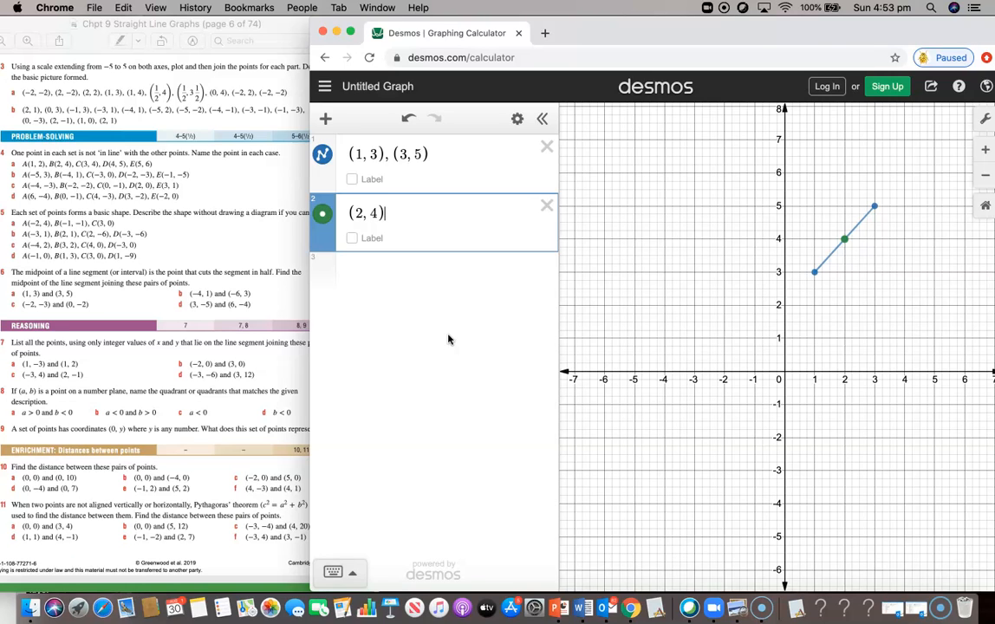
pyautogui.scroll(2, 267, 213)
pyautogui.scroll(10, 267, 213)
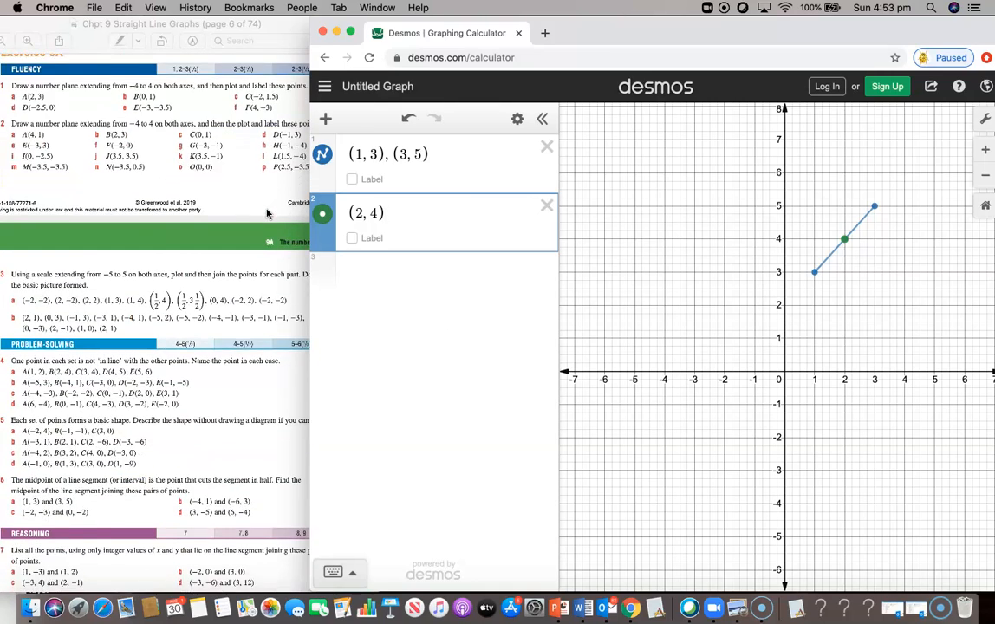